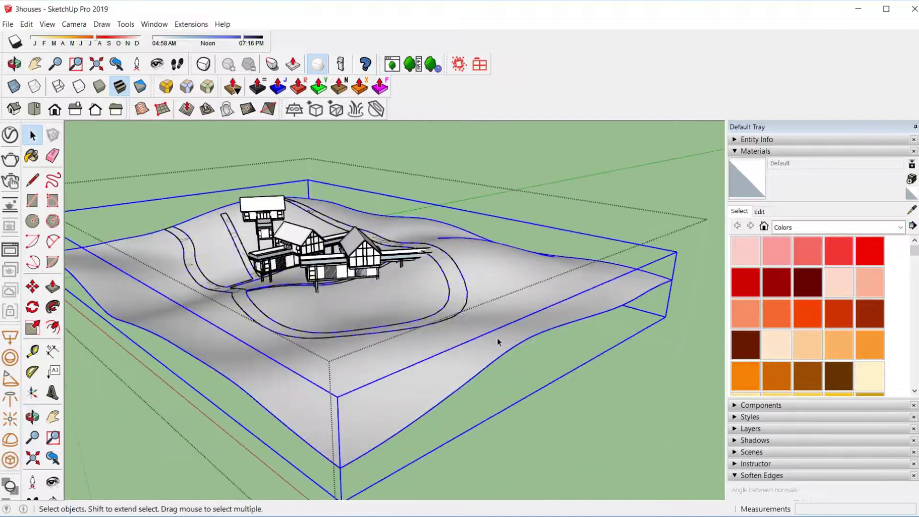
Select the terrain group and add a section plane slicing across the hillside around the houses
right_click(526, 291)
click(459, 307)
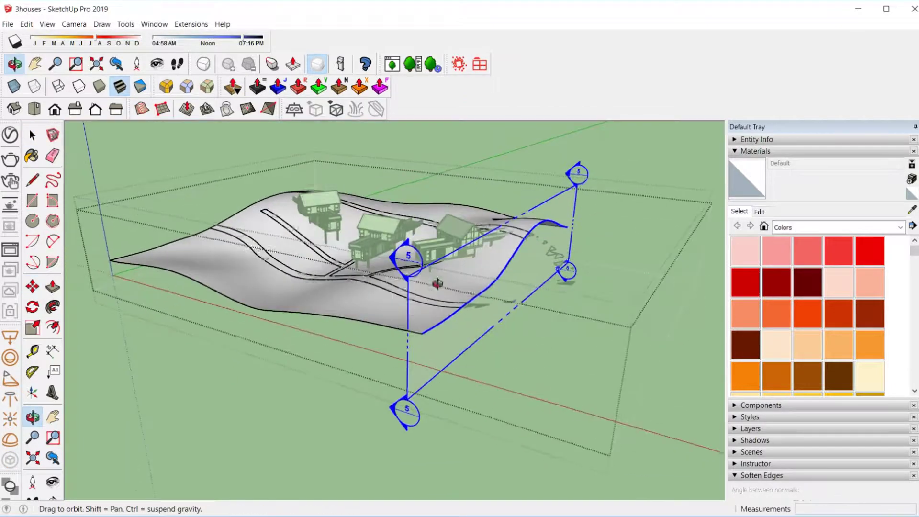
right_click(406, 245)
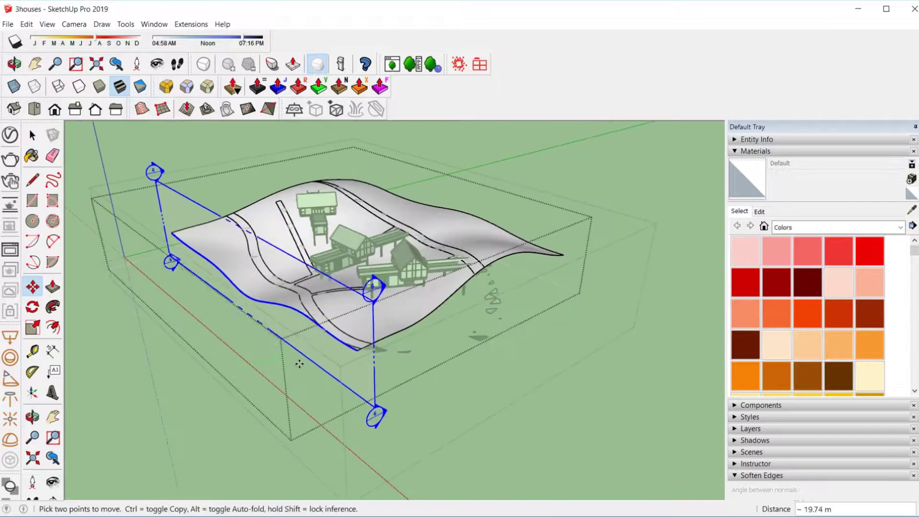
right_click(371, 283)
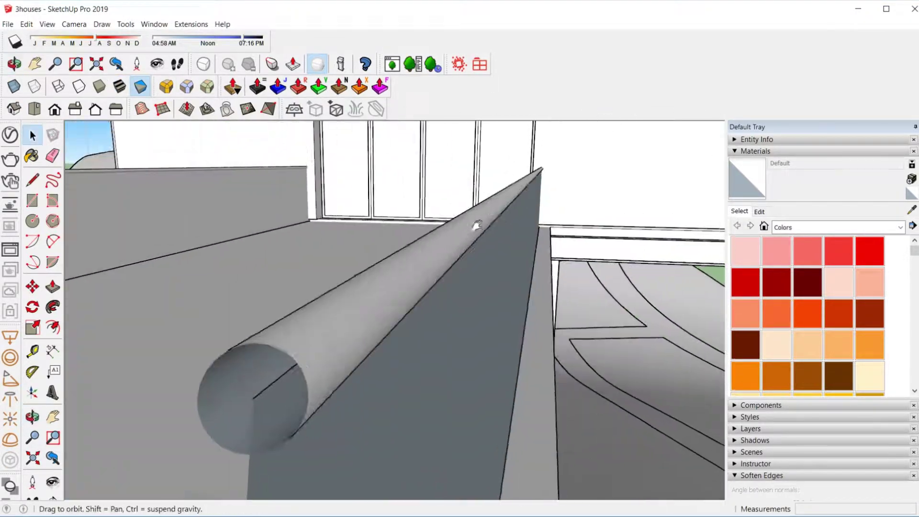
Select all the railing geometry and bring it into close-up view
key(p)
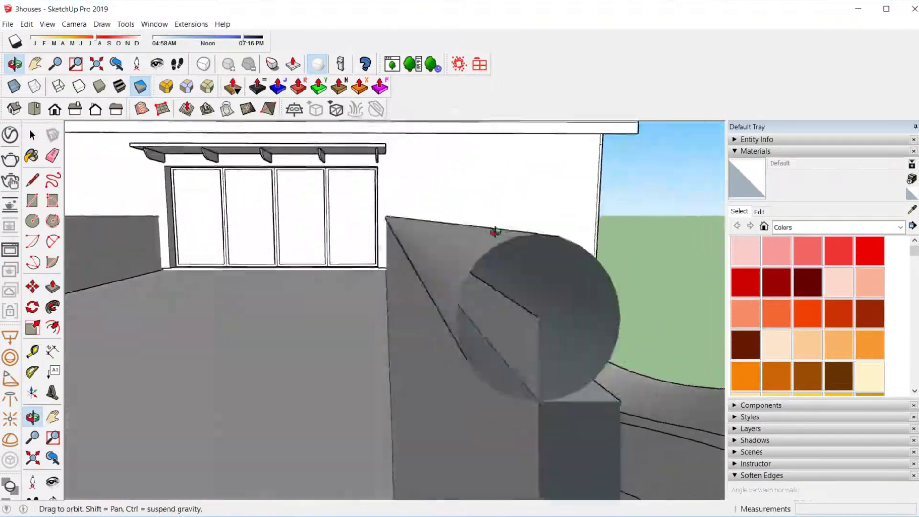
middle_drag(397, 330, 389, 287)
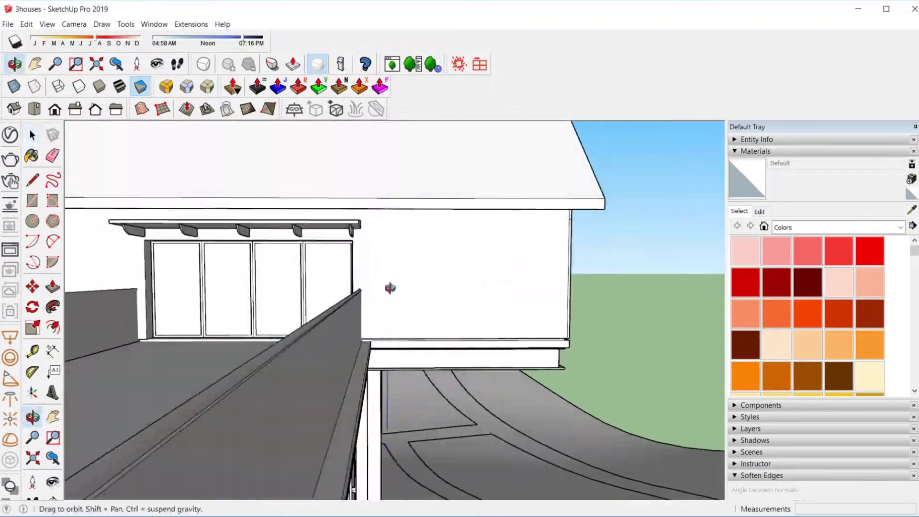
key(space)
key(ctrl+a)
key(p)
mouse_move(277, 379)
middle_down()
mouse_move(172, 287)
mouse_move(365, 235)
mouse_move(328, 324)
mouse_move(633, 306)
middle_up()
key(m)
key(space)
key(m)
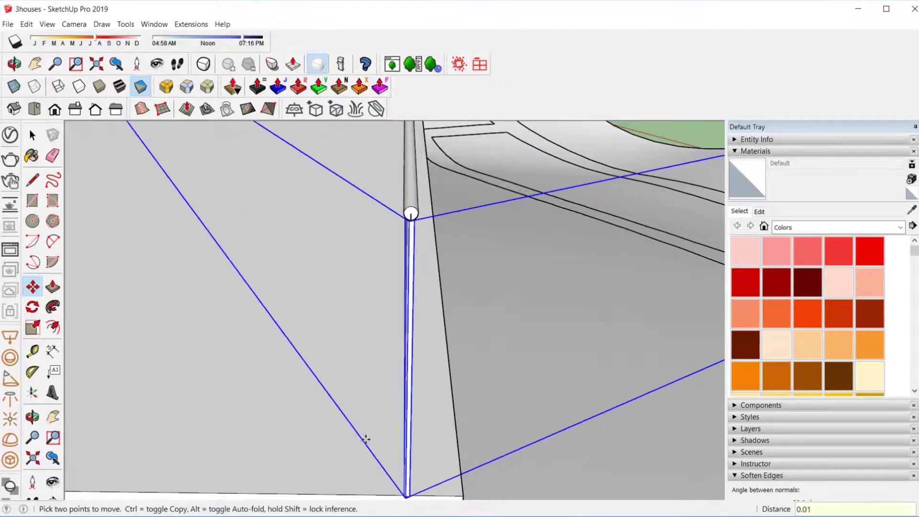
key(space)
mouse_move(365, 434)
middle_down()
mouse_move(359, 290)
mouse_move(252, 334)
middle_up()
Cut the railing face and paste it back in position at the deck corner
right_click(250, 317)
click(308, 412)
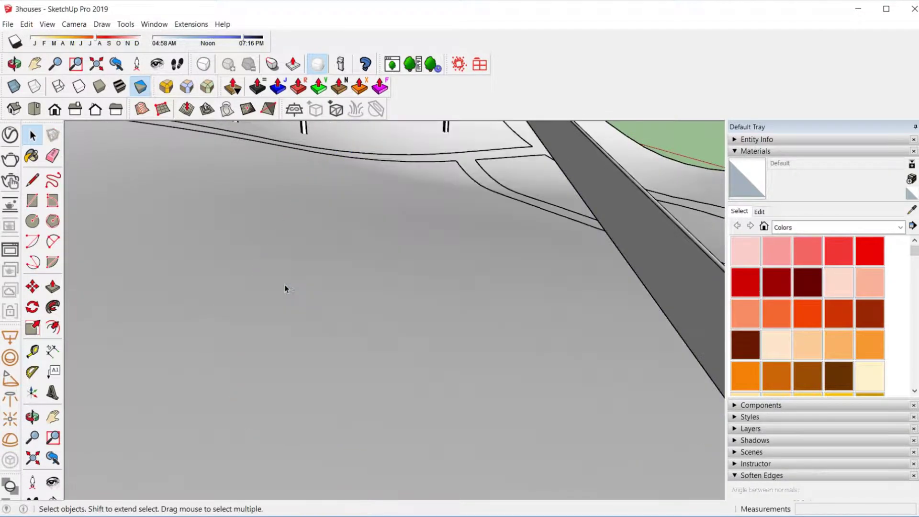
key(ctrl+x)
scroll(316, 301, down, 3)
key(ctrl+v)
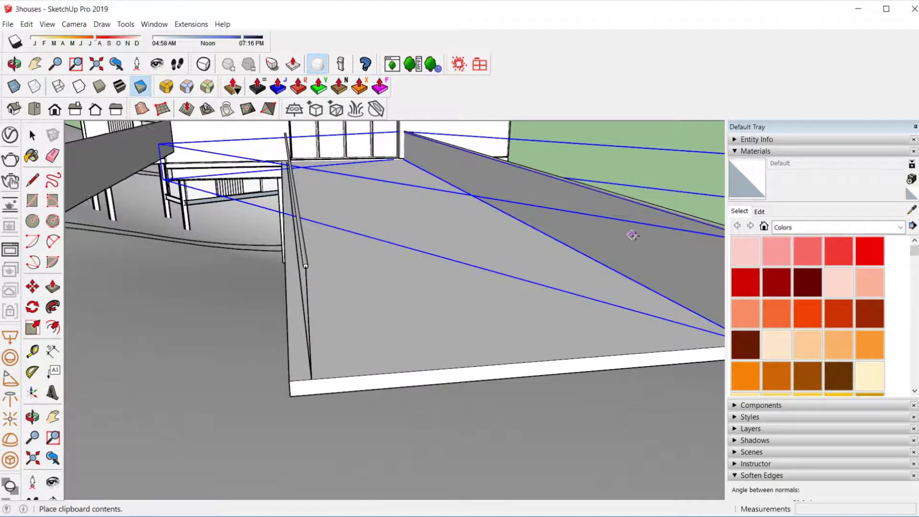
click(633, 234)
key(m)
middle_drag(611, 299, 673, 318)
scroll(390, 289, up, 5)
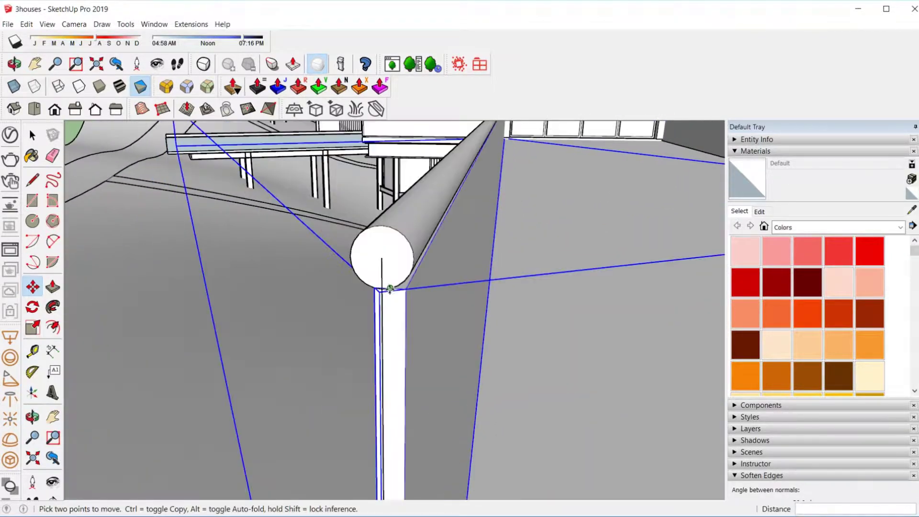
mouse_move(390, 289)
middle_down()
mouse_move(453, 261)
mouse_move(304, 273)
middle_up()
key(space)
mouse_move(316, 209)
middle_down()
mouse_move(313, 198)
mouse_move(406, 193)
mouse_move(349, 303)
mouse_move(266, 289)
middle_up()
Pull the parapet wall's front face out about 0.02 m
click(53, 287)
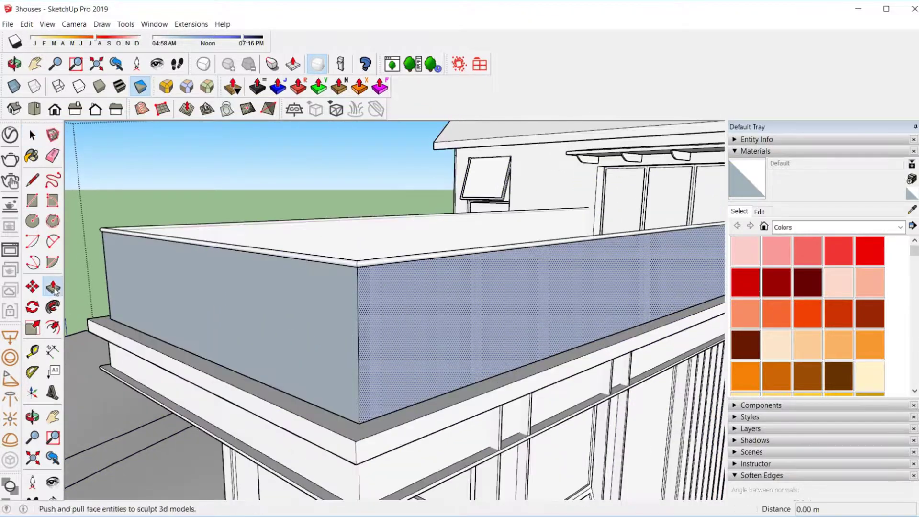
middle_drag(368, 322, 408, 292)
click(410, 307)
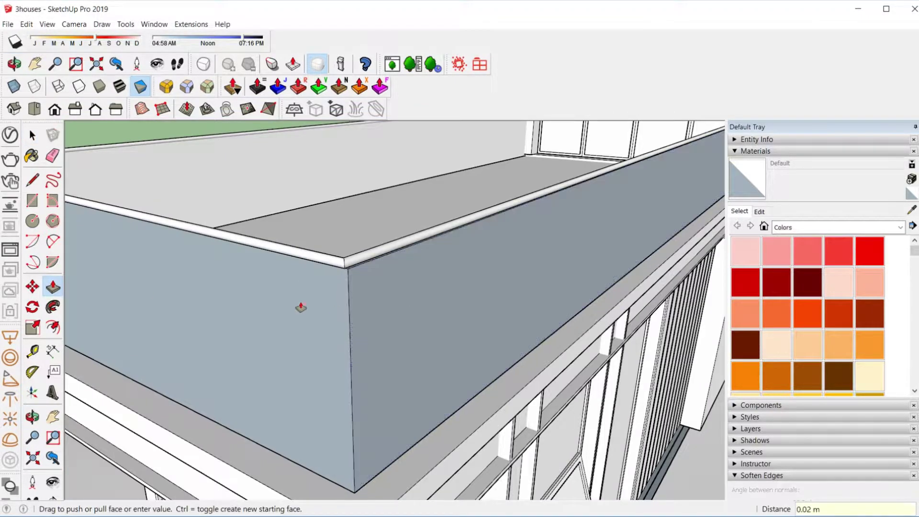
mouse_move(246, 293)
middle_down()
mouse_move(692, 357)
mouse_move(431, 311)
mouse_move(180, 301)
mouse_move(352, 242)
mouse_move(636, 262)
mouse_move(322, 303)
mouse_move(244, 283)
mouse_move(379, 281)
mouse_move(194, 254)
mouse_move(385, 317)
mouse_move(493, 252)
mouse_move(586, 248)
mouse_move(181, 473)
middle_up()
right_click(322, 304)
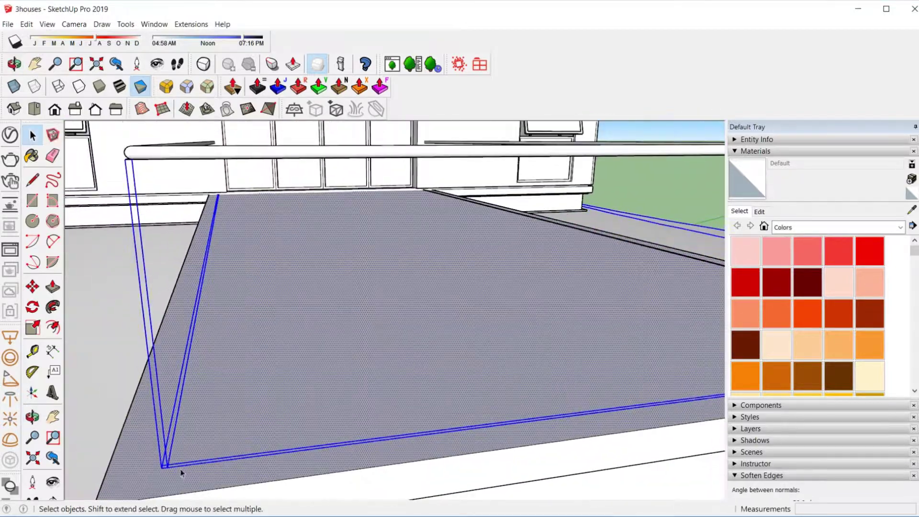
Paste the copied parapet and place it on the second house's deck
scroll(181, 473, down, 5)
mouse_move(199, 353)
middle_down()
mouse_move(384, 440)
mouse_move(382, 344)
middle_up()
key(ctrl+v)
click(411, 297)
mouse_move(411, 297)
middle_down()
mouse_move(424, 224)
mouse_move(373, 367)
mouse_move(390, 365)
middle_up()
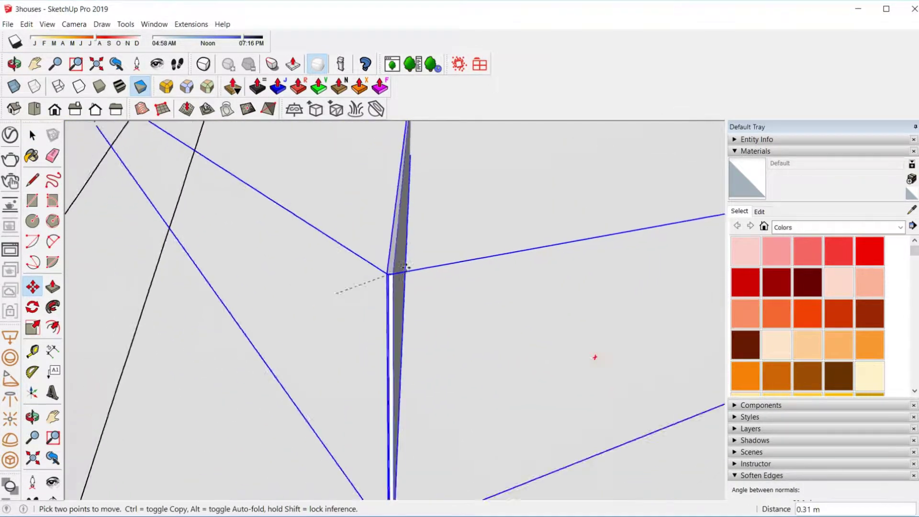
scroll(405, 265, down, 5)
scroll(340, 424, up, 5)
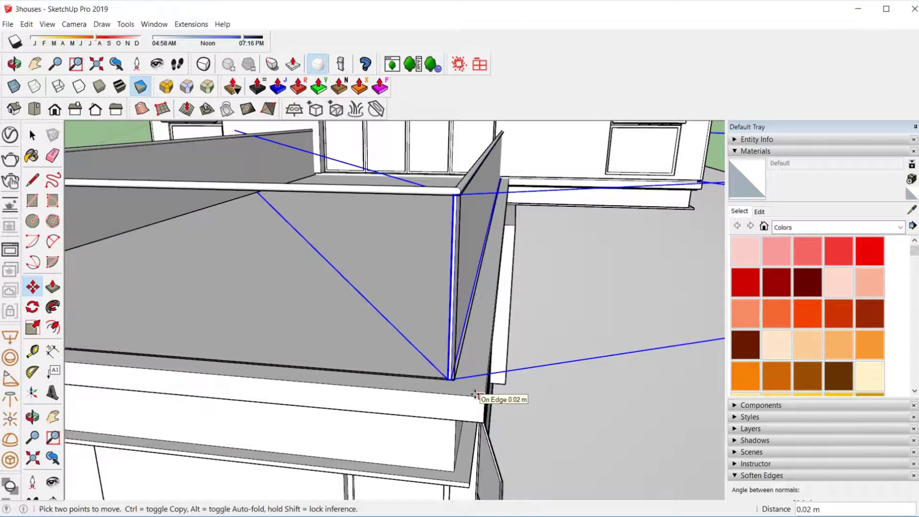
middle_drag(475, 372, 275, 363)
Rotate the parapet copy 60° to follow the deck edges
key(space)
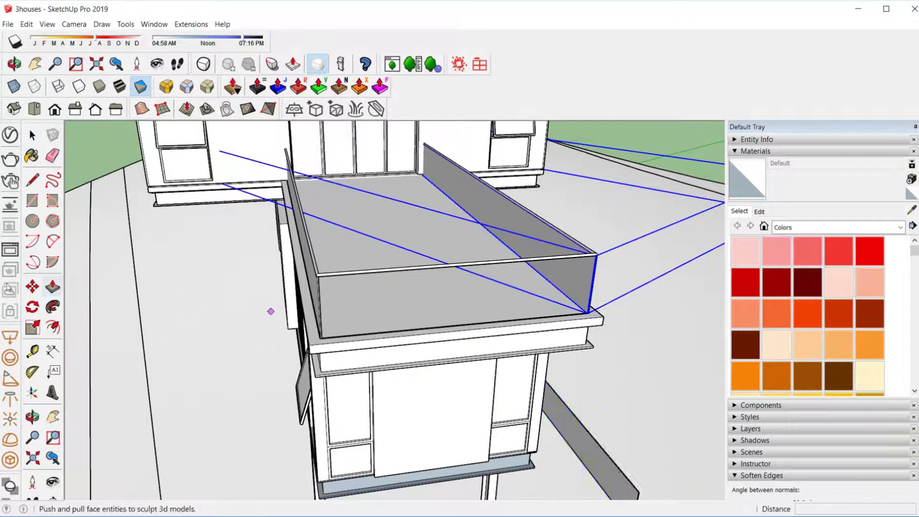
key(q)
click(552, 226)
click(200, 192)
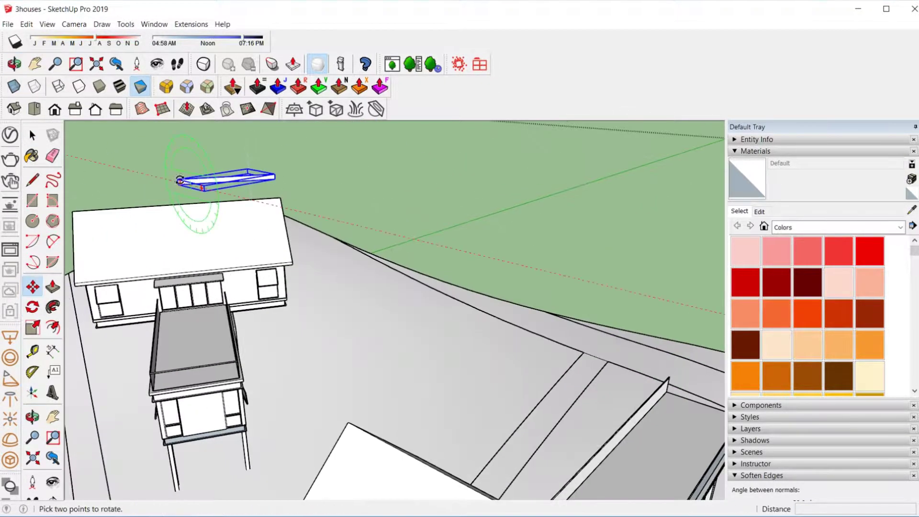
scroll(158, 348, up, 5)
key(space)
middle_drag(158, 348, 587, 135)
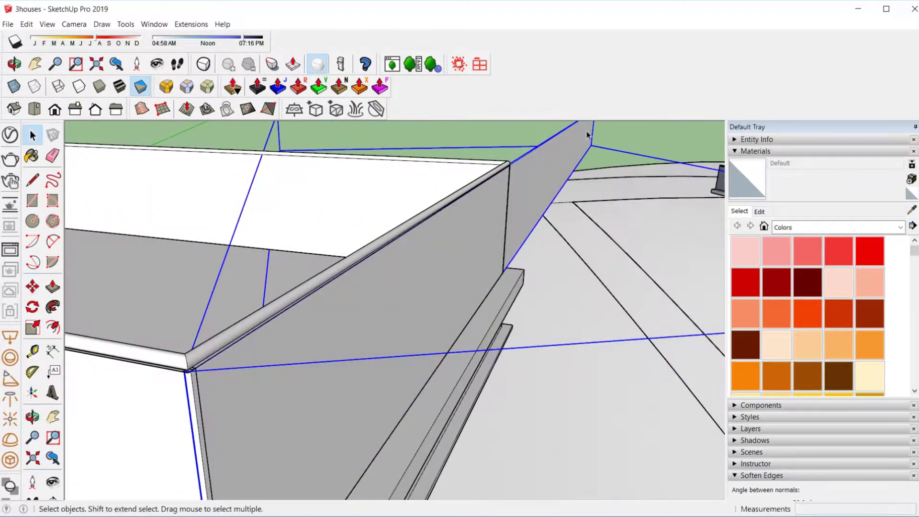
Fit the white wall face and move the parapet piece into place
click(320, 272)
middle_drag(496, 303, 335, 214)
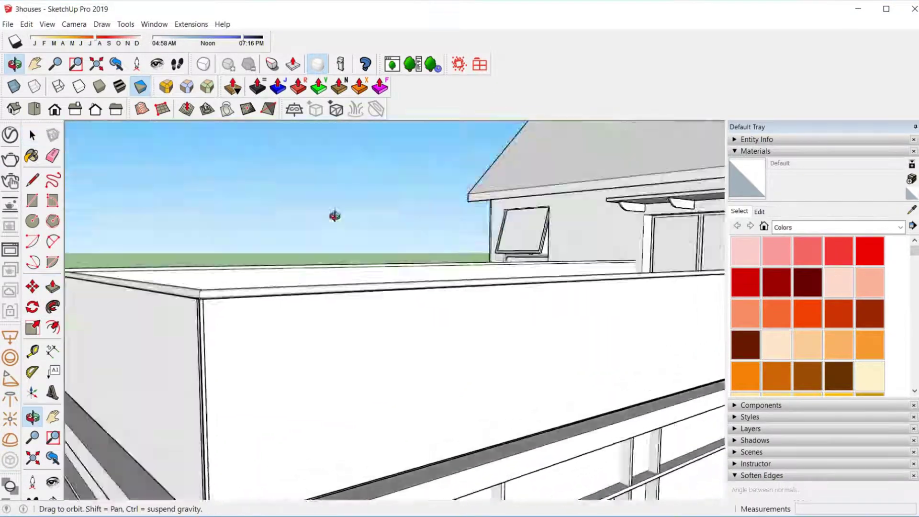
key(space)
scroll(450, 323, down, 10)
key(m)
click(450, 324)
scroll(478, 268, up, 10)
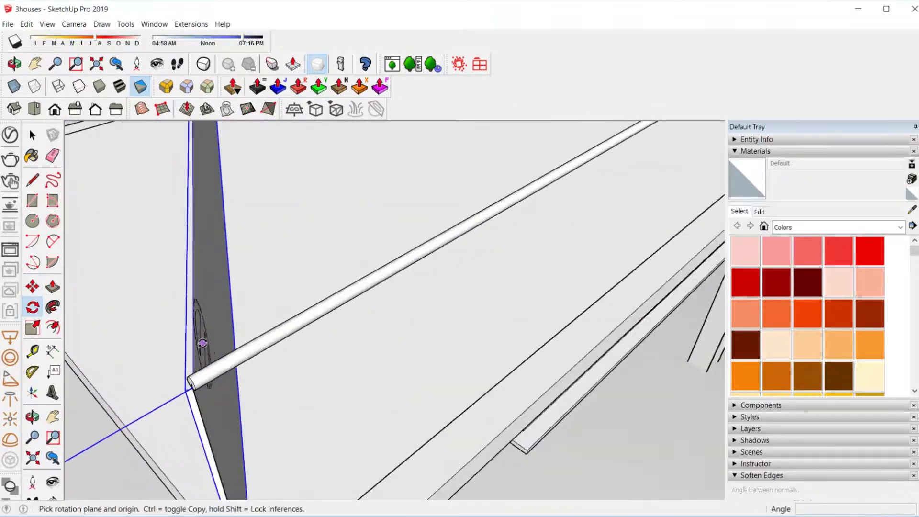
Reposition the rounded rail against the white wall corner
middle_drag(521, 259, 311, 462)
scroll(284, 202, down, 5)
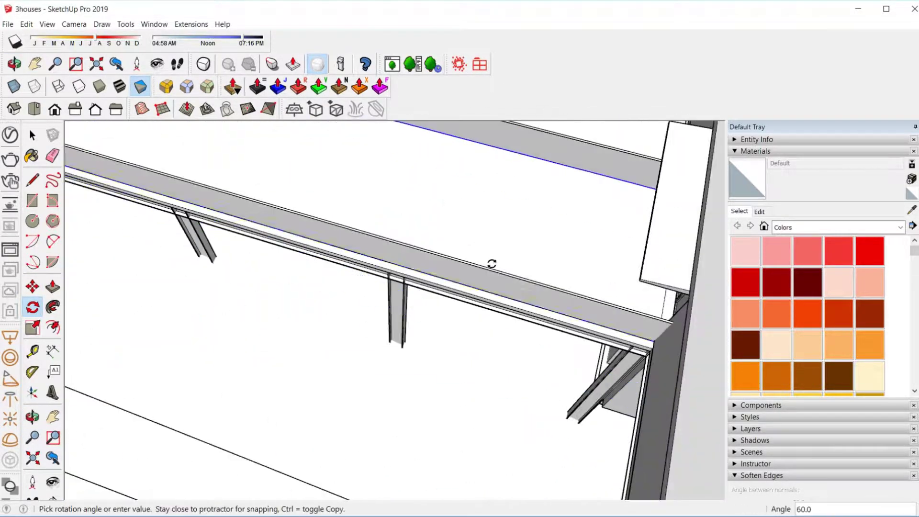
mouse_move(273, 261)
middle_down()
mouse_move(391, 336)
mouse_move(365, 164)
middle_up()
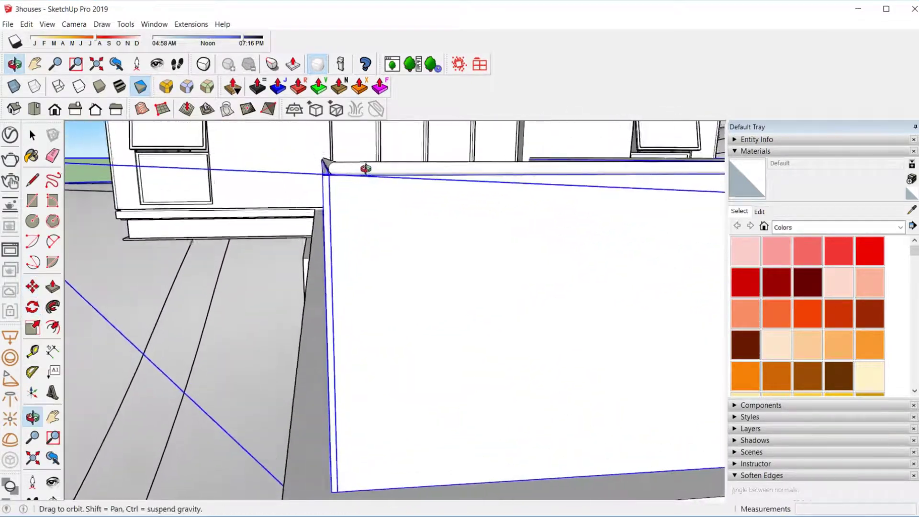
key(m)
mouse_move(173, 321)
middle_down()
mouse_move(297, 293)
mouse_move(408, 388)
mouse_move(478, 335)
middle_up()
key(space)
scroll(408, 388, down, 5)
scroll(478, 335, up, 3)
scroll(550, 329, down, 4)
Move the selected railing group to the third house's deck corner
key(m)
scroll(550, 329, down, 4)
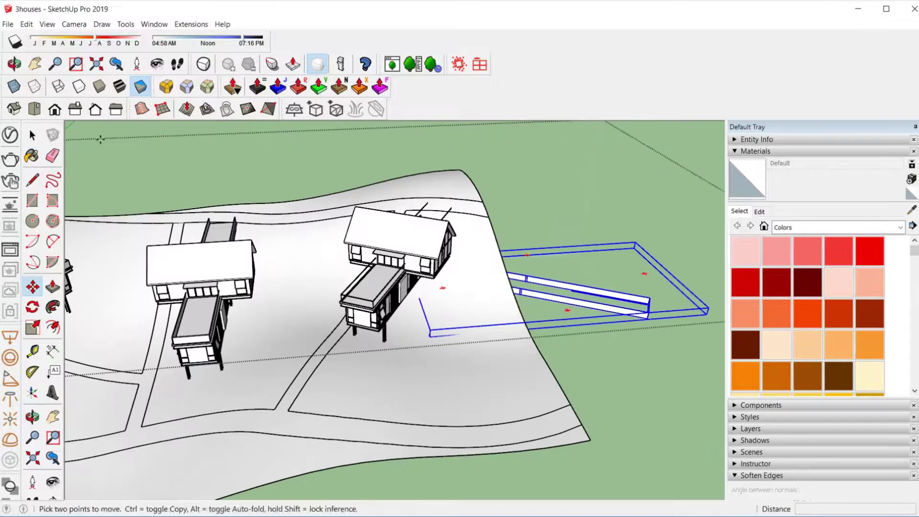
mouse_move(551, 329)
middle_down()
mouse_move(430, 311)
mouse_move(405, 336)
middle_up()
scroll(430, 311, up, 5)
scroll(405, 336, down, 3)
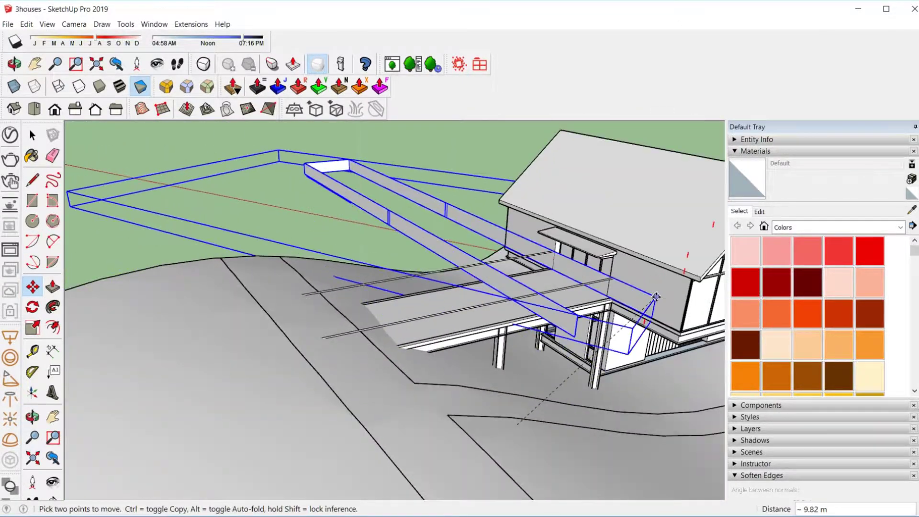
scroll(160, 318, up, 5)
middle_drag(160, 318, 612, 252)
scroll(280, 302, up, 3)
mouse_move(280, 301)
middle_down()
mouse_move(318, 375)
mouse_move(340, 239)
middle_up()
Rotate the railing to match the corner and check all three houses
key(q)
mouse_move(401, 403)
middle_down()
mouse_move(306, 154)
mouse_move(393, 287)
mouse_move(390, 342)
mouse_move(346, 380)
mouse_move(369, 181)
middle_up()
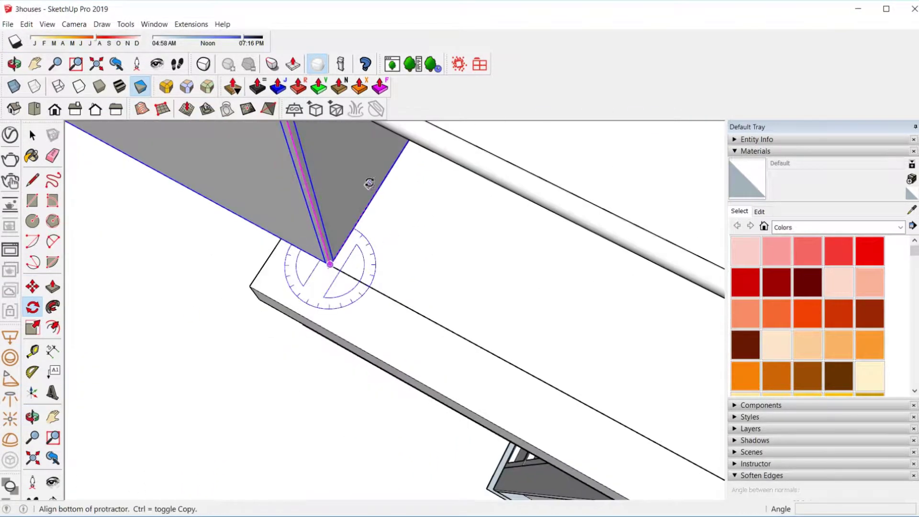
scroll(636, 242, down, 3)
middle_drag(635, 242, 441, 287)
scroll(375, 360, down, 5)
key(space)
middle_drag(376, 360, 461, 246)
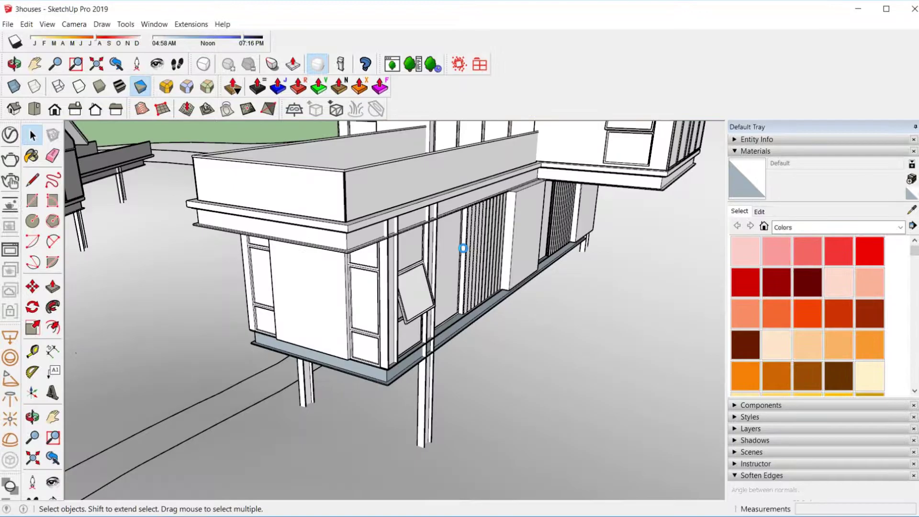
scroll(400, 311, up, 3)
scroll(436, 344, up, 3)
right_click(418, 308)
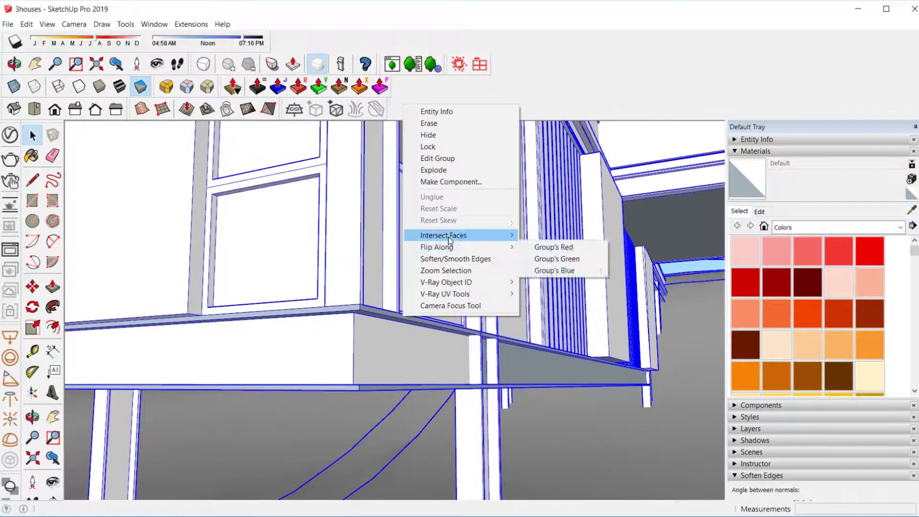
mouse_move(417, 308)
middle_down()
mouse_move(368, 383)
mouse_move(139, 410)
mouse_move(359, 283)
mouse_move(470, 186)
mouse_move(381, 349)
mouse_move(247, 381)
mouse_move(363, 287)
mouse_move(481, 307)
middle_up()
scroll(359, 283, down, 5)
Apply the V-Ray Flooring Parquet Parallel H01 120cm material to the house wall
scroll(480, 306, up, 5)
click(315, 48)
click(266, 234)
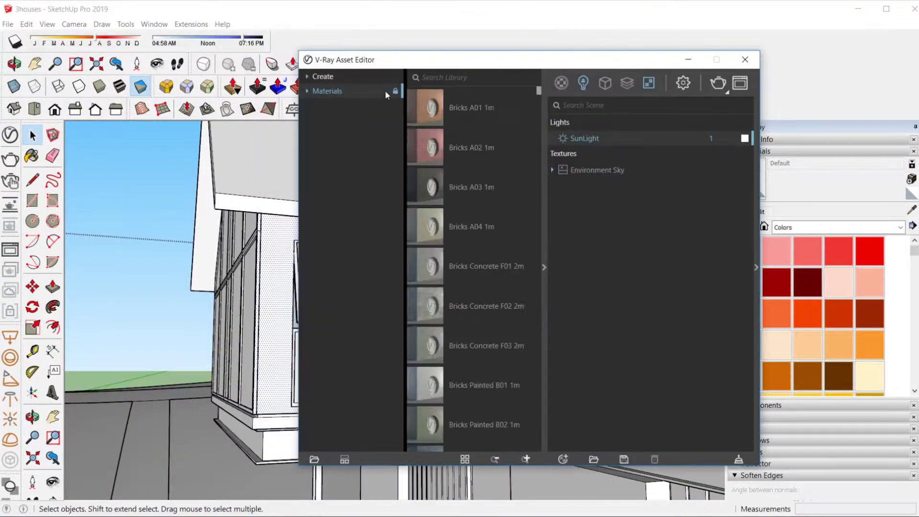
click(335, 383)
scroll(513, 318, down, 4)
scroll(513, 317, down, 4)
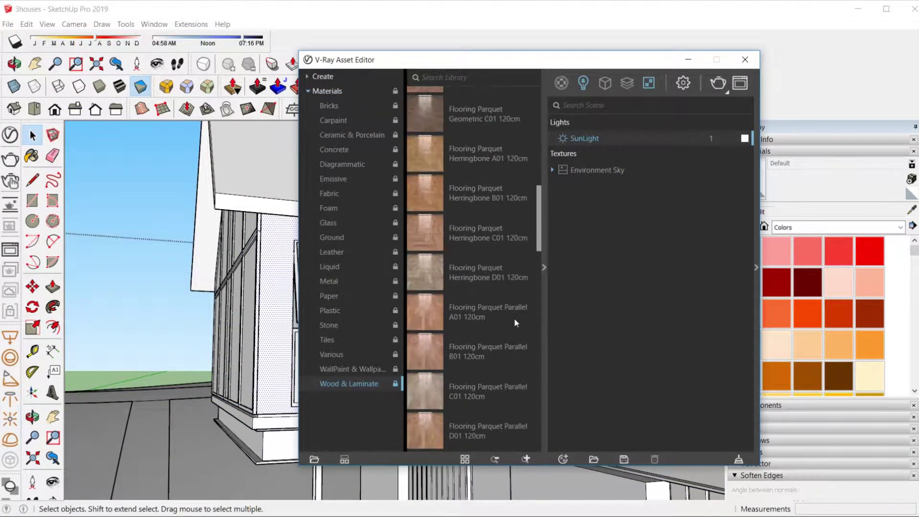
scroll(517, 317, down, 3)
click(449, 355)
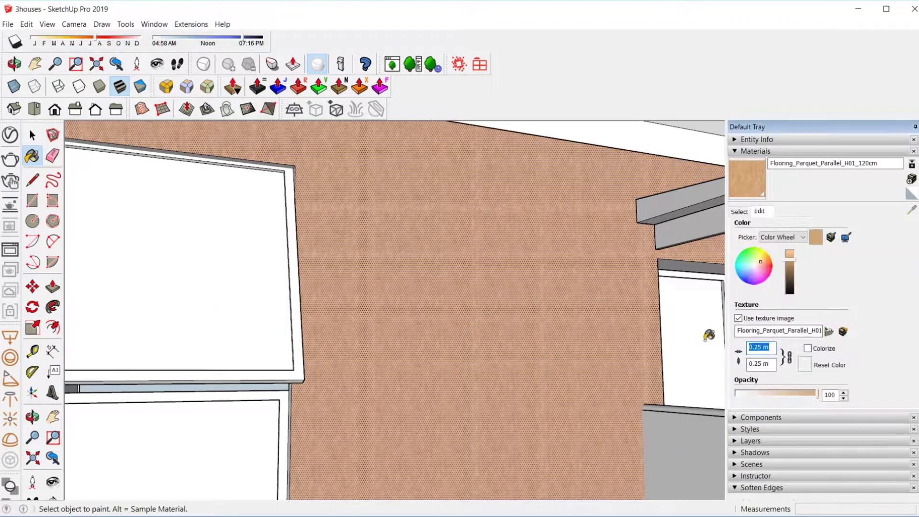
Orbit around the house to inspect the parquet-textured wall panels
middle_drag(445, 254, 560, 255)
scroll(561, 255, down, 5)
mouse_move(606, 213)
middle_down()
mouse_move(447, 281)
mouse_move(555, 340)
mouse_move(488, 323)
mouse_move(618, 280)
mouse_move(601, 328)
mouse_move(504, 205)
mouse_move(463, 373)
mouse_move(636, 349)
mouse_move(386, 330)
middle_up()
scroll(555, 340, up, 5)
scroll(462, 373, down, 5)
scroll(508, 389, up, 5)
scroll(385, 330, up, 3)
scroll(355, 349, down, 5)
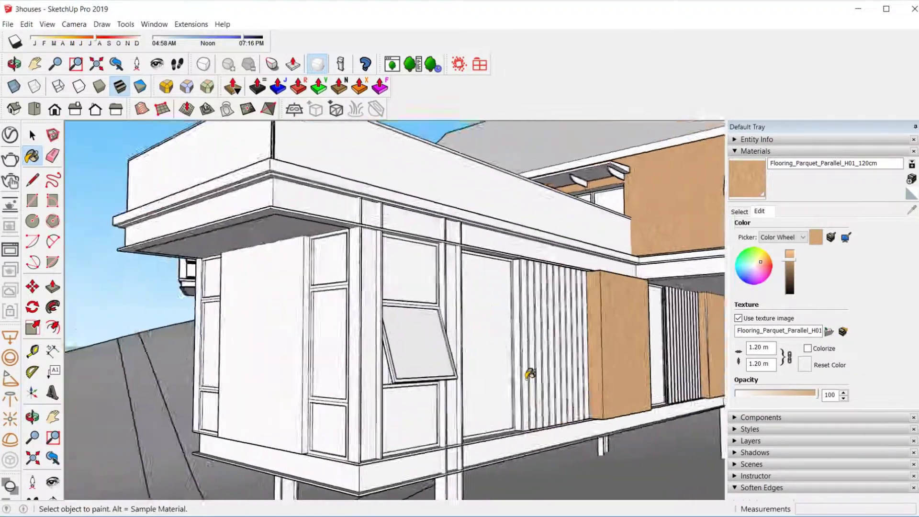
mouse_move(529, 375)
middle_down()
mouse_move(236, 322)
mouse_move(334, 284)
mouse_move(345, 311)
mouse_move(68, 212)
middle_up()
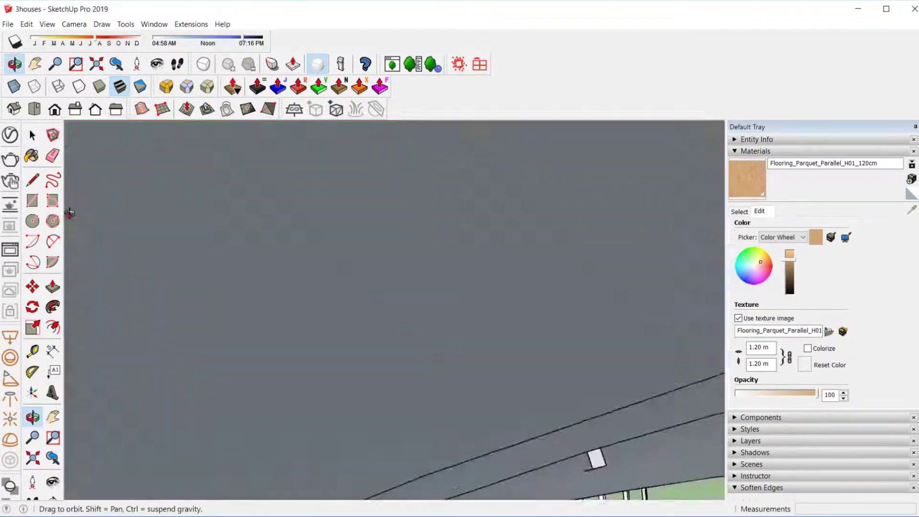
scroll(240, 335, down, 5)
scroll(364, 428, up, 4)
scroll(365, 427, up, 4)
Fill the gable and side window panes with translucent Glass at opacity 15
scroll(385, 312, up, 3)
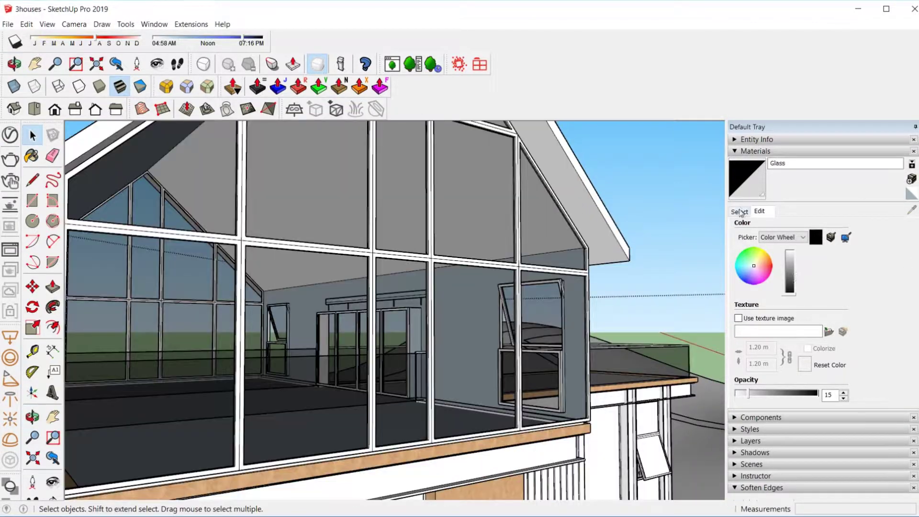
Sample the parquet wood material and paint the walls beside the glazing
click(739, 211)
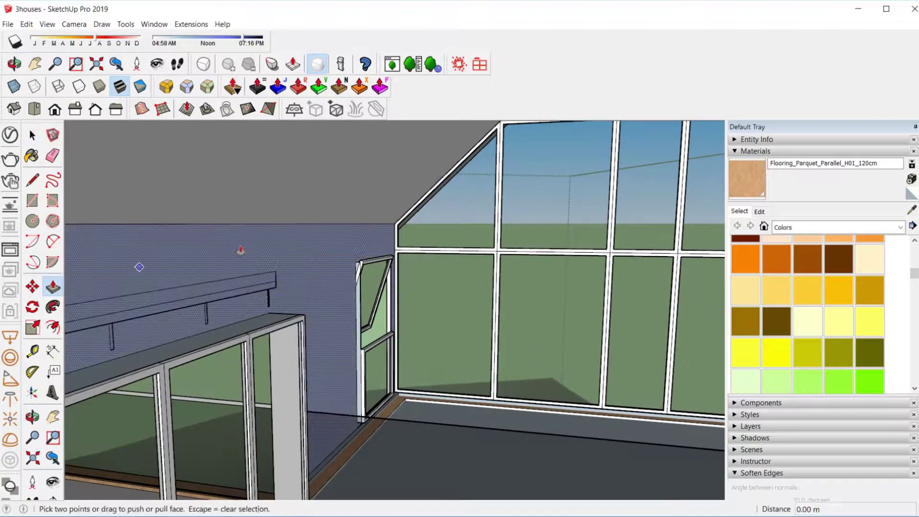
drag(264, 348, 174, 93)
key(space)
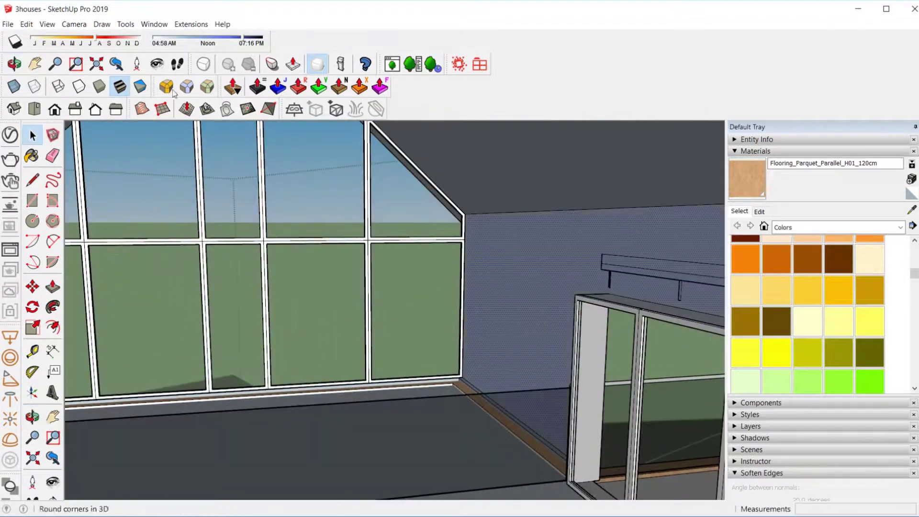
key(space)
scroll(573, 299, down, 10)
mouse_move(572, 299)
middle_down()
mouse_move(246, 223)
mouse_move(51, 297)
middle_up()
scroll(246, 222, up, 10)
middle_drag(289, 225, 59, 290)
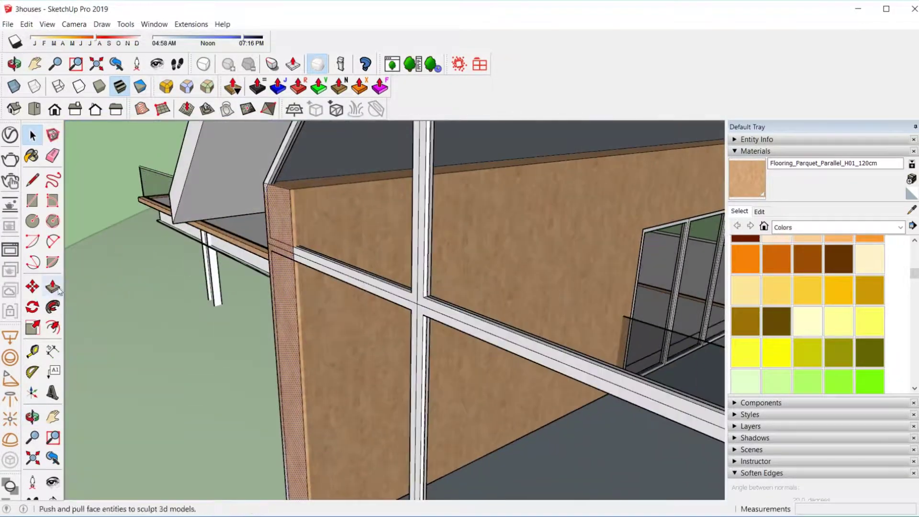
key(space)
scroll(368, 249, down, 5)
mouse_move(368, 249)
middle_down()
mouse_move(308, 236)
mouse_move(162, 418)
mouse_move(323, 267)
middle_up()
scroll(271, 281, up, 3)
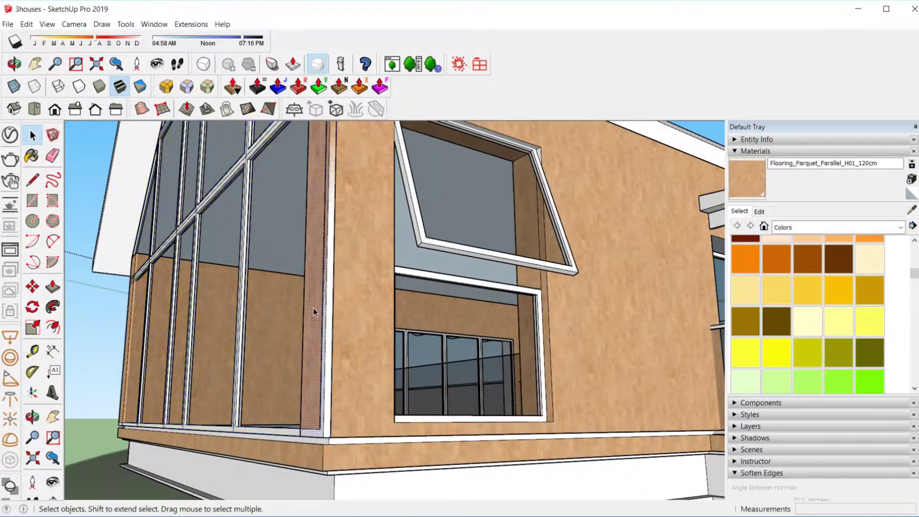
Offset the interior wall face by 0.06 m with Joint Push Pull
middle_drag(314, 312, 364, 192)
click(379, 86)
click(390, 307)
mouse_move(390, 308)
middle_down()
mouse_move(307, 353)
mouse_move(226, 316)
mouse_move(392, 311)
mouse_move(294, 349)
middle_up()
key(space)
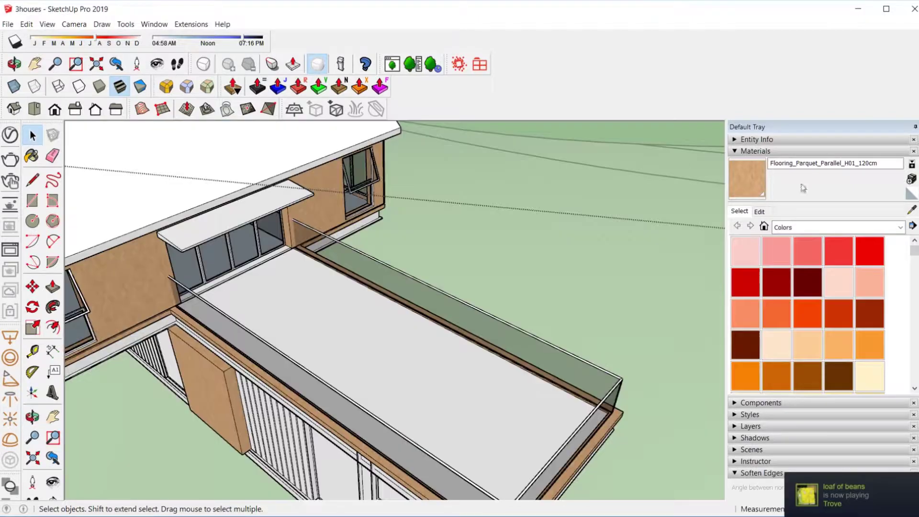
Add Wood Planks B01 100cm from Wood & Laminate to the deck floor
click(10, 135)
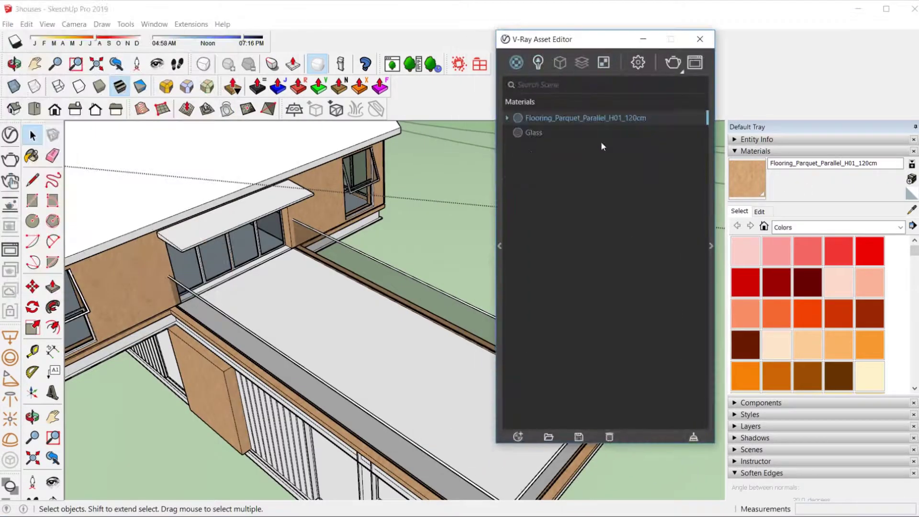
click(499, 245)
click(302, 361)
scroll(411, 239, down, 5)
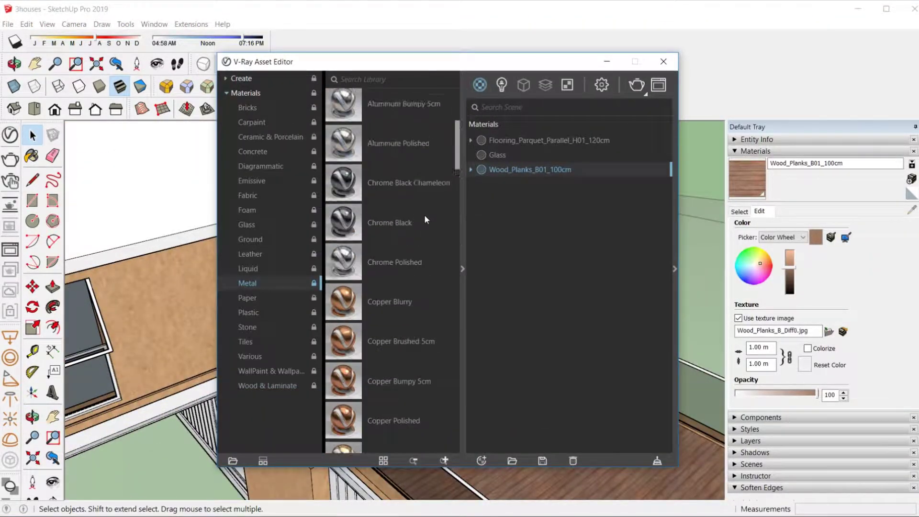
scroll(424, 214, down, 5)
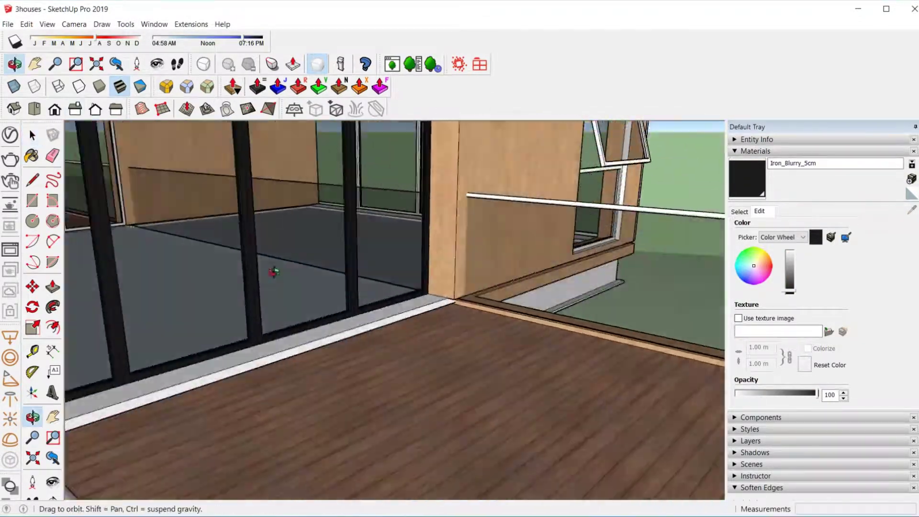
Paint the big window and gable window frames with Iron_Blurry_5cm
middle_drag(275, 269, 540, 264)
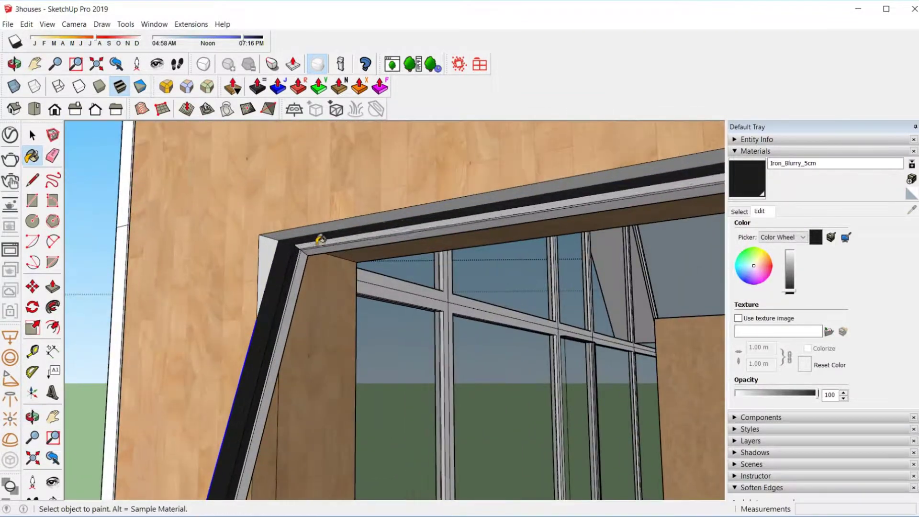
mouse_move(317, 239)
middle_down()
mouse_move(525, 465)
mouse_move(197, 364)
mouse_move(209, 177)
mouse_move(180, 202)
mouse_move(426, 352)
mouse_move(352, 252)
middle_up()
key(space)
scroll(115, 312, up, 5)
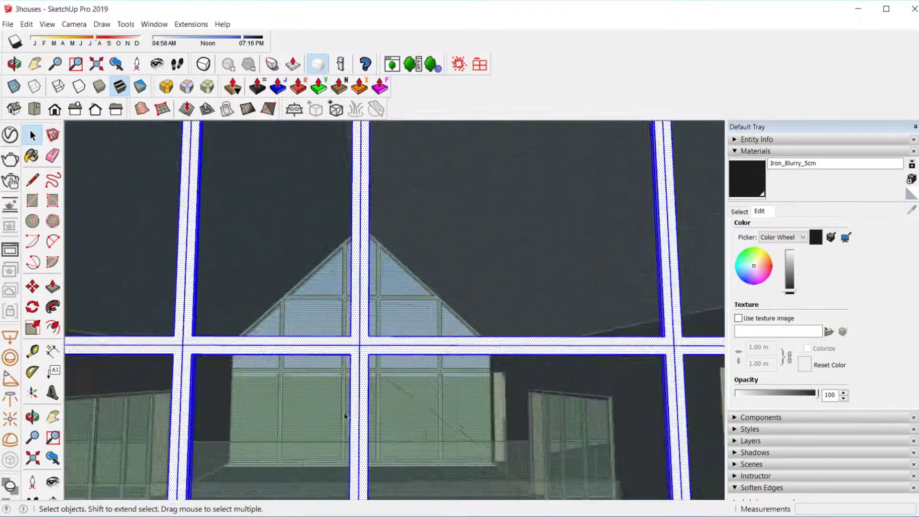
middle_drag(344, 418, 534, 366)
middle_drag(142, 245, 433, 323)
key(b)
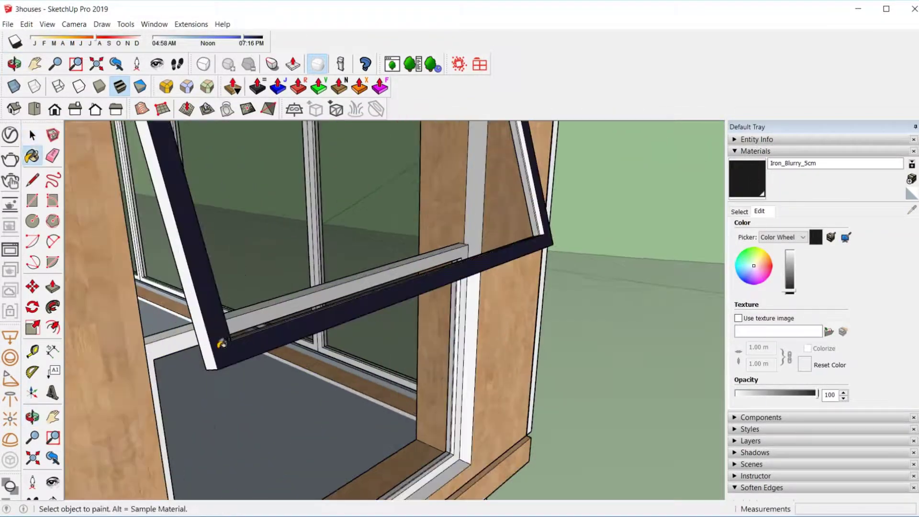
middle_drag(221, 343, 266, 326)
key(b)
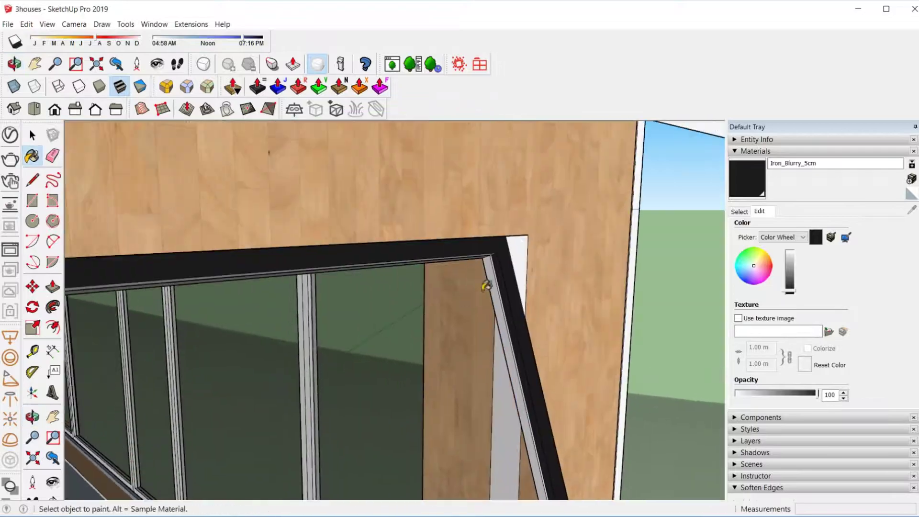
middle_drag(489, 241, 479, 214)
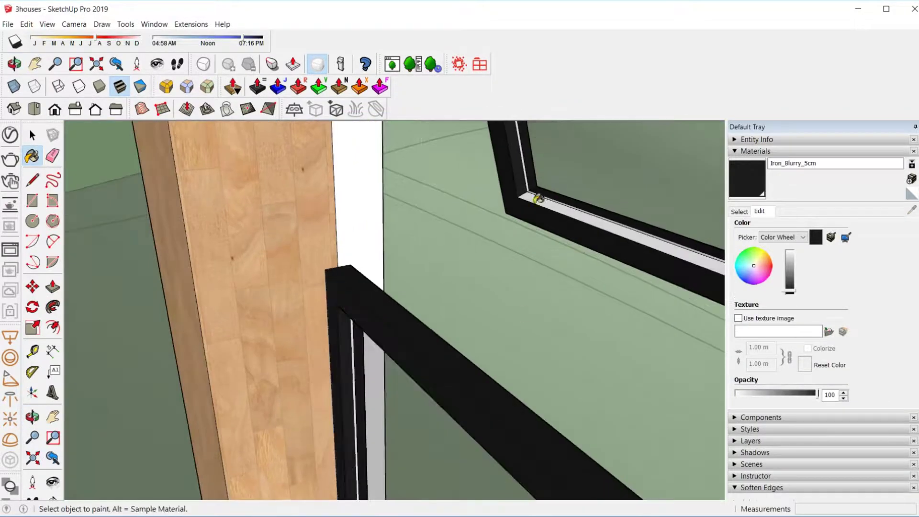
mouse_move(538, 197)
middle_down()
mouse_move(452, 195)
mouse_move(416, 344)
mouse_move(172, 262)
mouse_move(435, 206)
middle_up()
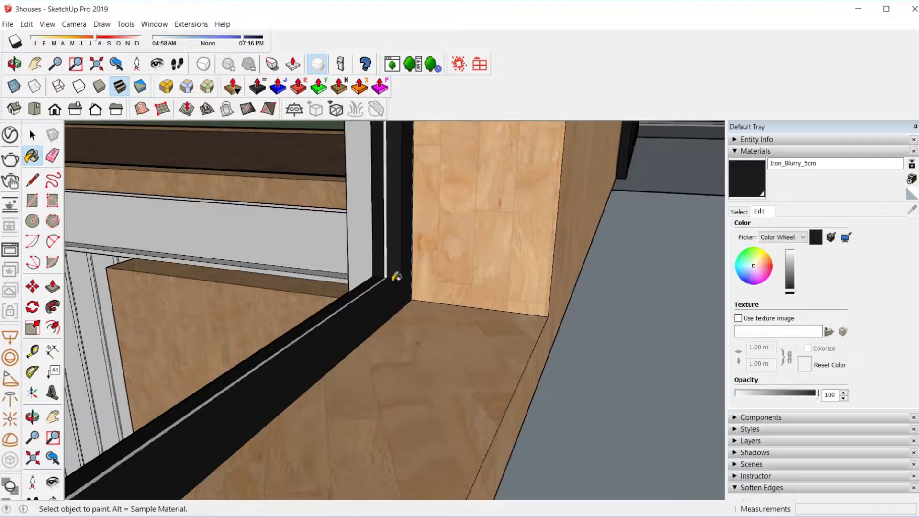
mouse_move(396, 277)
middle_down()
mouse_move(360, 160)
mouse_move(549, 156)
mouse_move(478, 201)
mouse_move(437, 244)
middle_up()
scroll(437, 244, down, 5)
key(space)
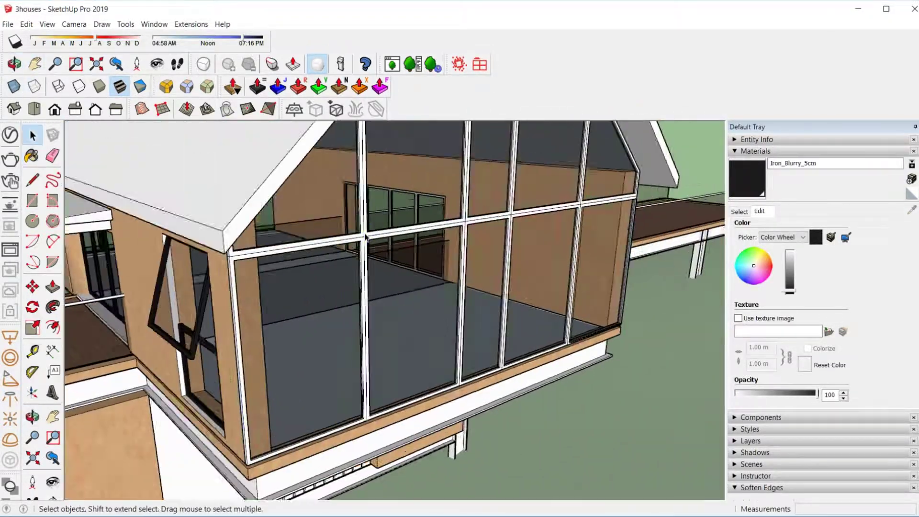
scroll(280, 291, up, 5)
scroll(563, 161, down, 5)
middle_drag(390, 195, 486, 179)
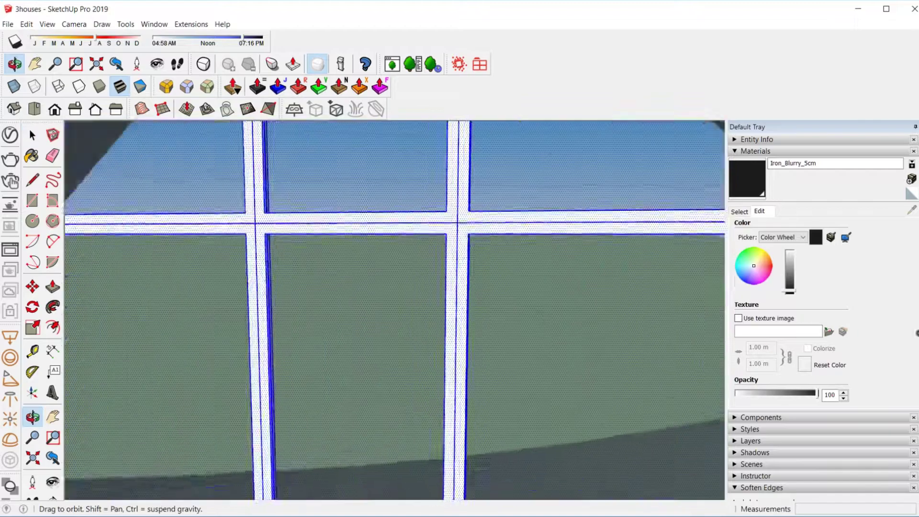
Paint the deck parapet handrail black with Iron_Blurry_5cm
scroll(349, 244, down, 5)
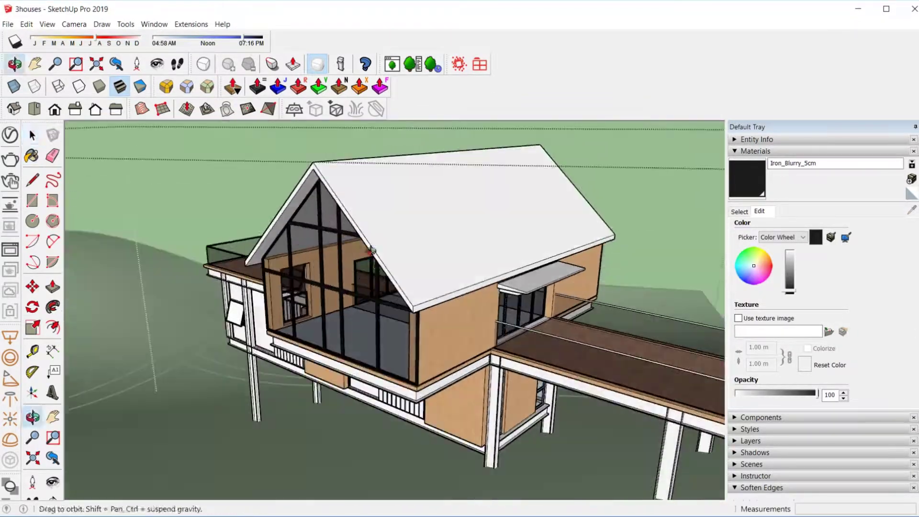
middle_drag(349, 244, 424, 274)
key(space)
scroll(424, 275, up, 3)
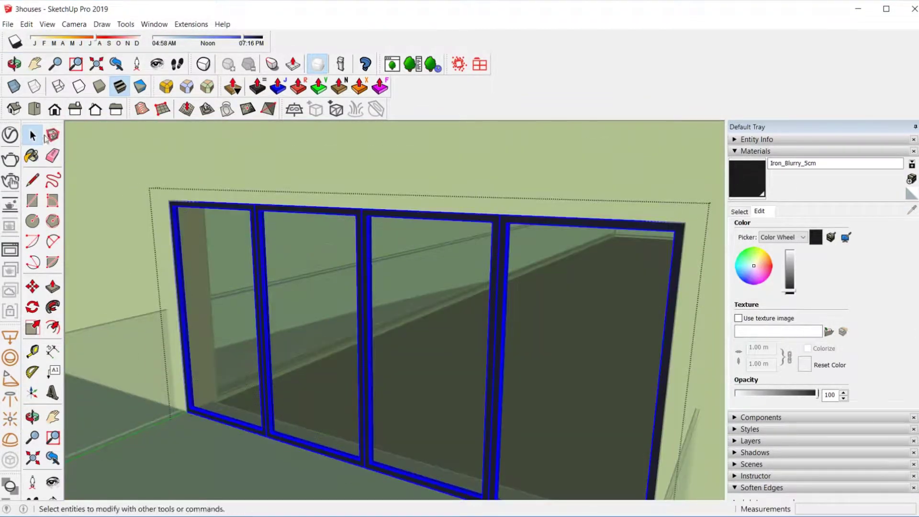
scroll(335, 287, down, 5)
key(b)
scroll(367, 361, up, 5)
scroll(367, 360, down, 5)
mouse_move(367, 360)
middle_down()
mouse_move(479, 311)
mouse_move(329, 267)
middle_up()
scroll(531, 320, up, 5)
scroll(533, 322, up, 3)
middle_drag(533, 321, 533, 250)
scroll(161, 276, up, 3)
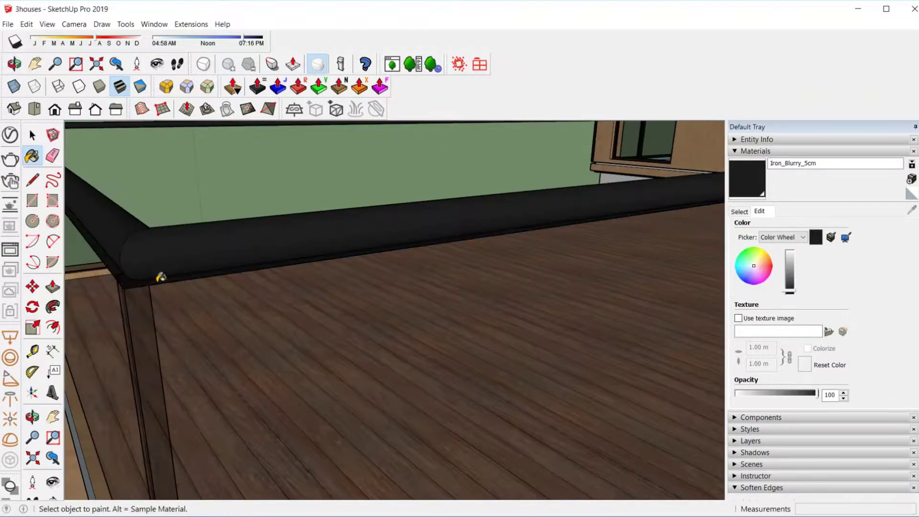
middle_drag(161, 277, 590, 280)
scroll(267, 287, down, 5)
scroll(424, 266, up, 5)
middle_drag(424, 267, 409, 243)
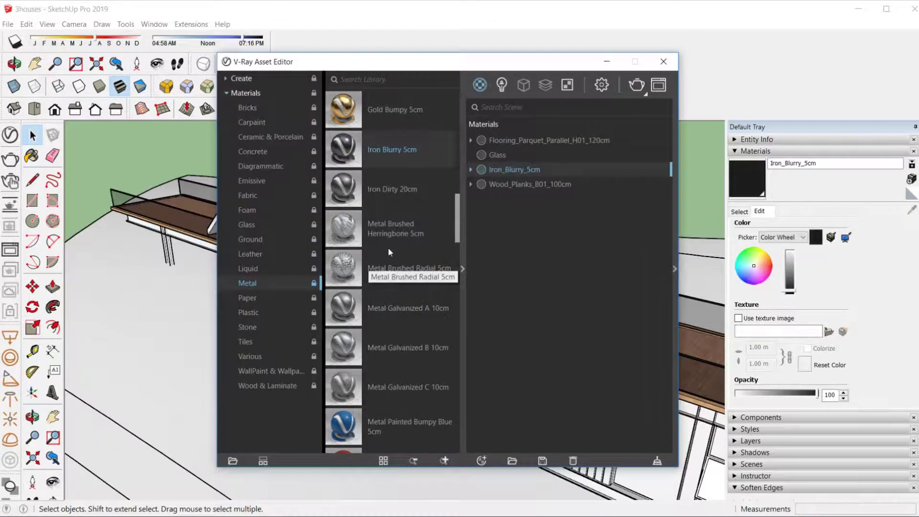
Search the materials for 'weat' to pick Metal_Weathered_S01_20cm
scroll(415, 262, down, 2)
scroll(426, 268, up, 5)
scroll(414, 230, down, 3)
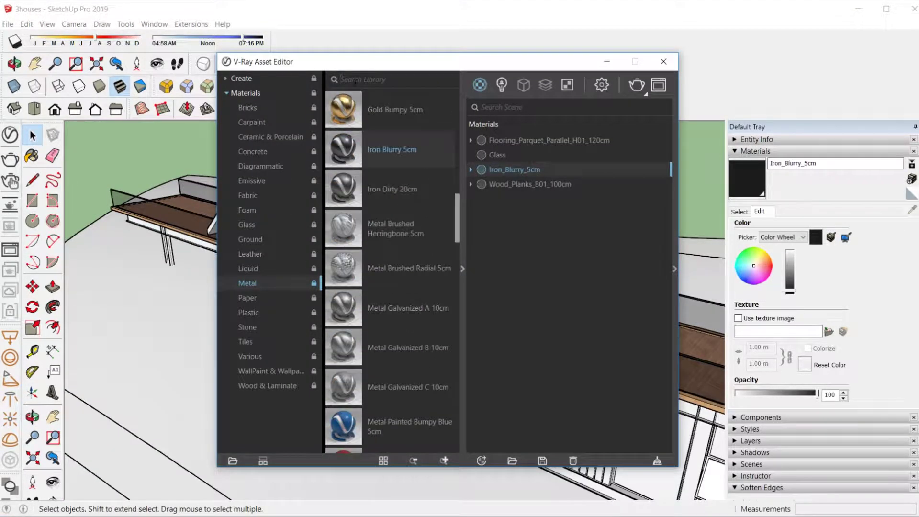
text(weat)
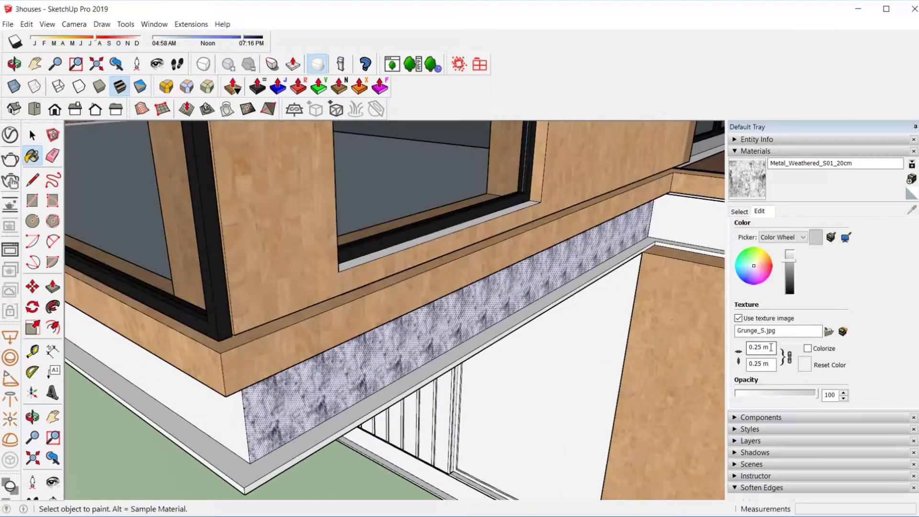
mouse_move(526, 311)
middle_down()
mouse_move(254, 353)
mouse_move(321, 425)
middle_up()
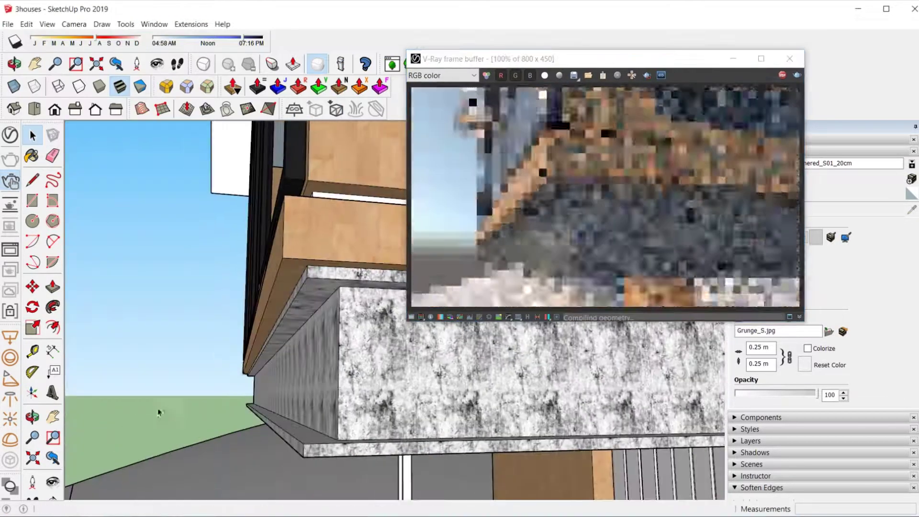
mouse_move(158, 410)
middle_down()
mouse_move(505, 428)
mouse_move(430, 363)
middle_up()
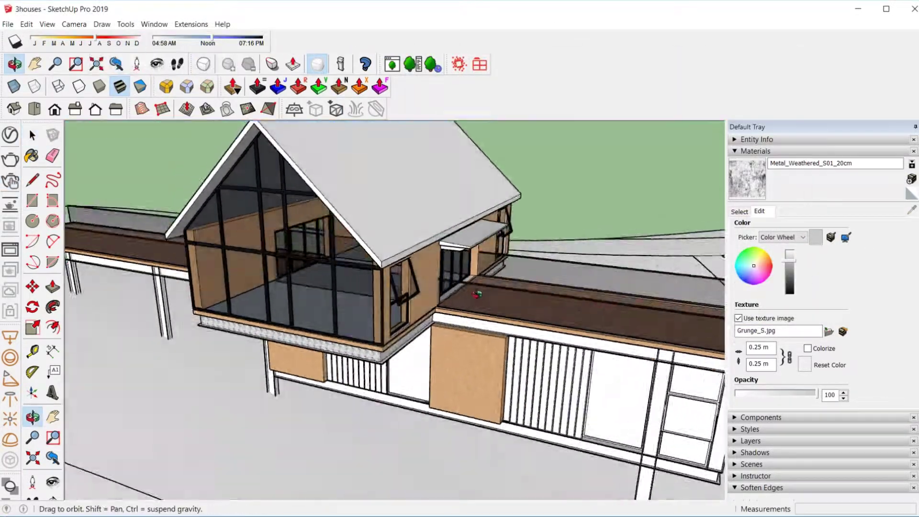
scroll(383, 311, up, 5)
mouse_move(335, 335)
middle_down()
mouse_move(383, 311)
mouse_move(433, 328)
middle_up()
Paint the beams, columns and edge trims under the house with Metal_Weathered_S01_20cm
key(b)
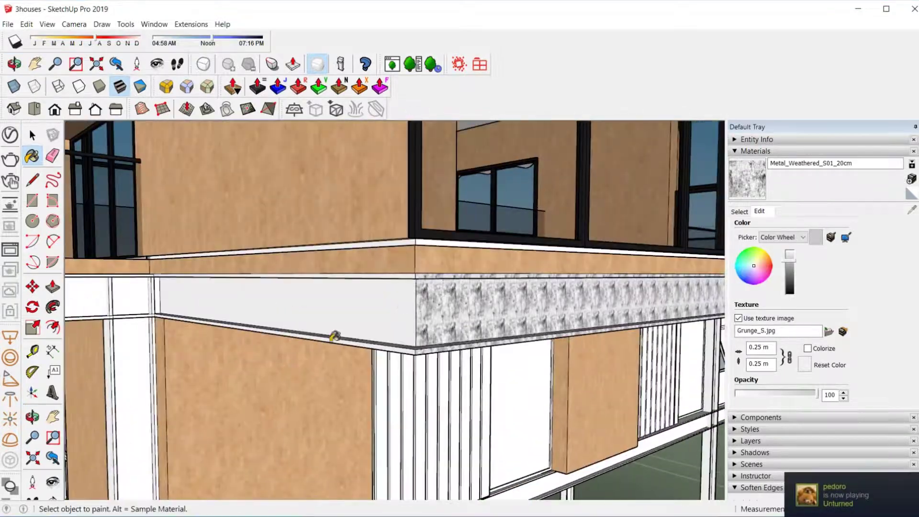
middle_drag(335, 335, 311, 326)
scroll(293, 313, up, 3)
mouse_move(172, 341)
middle_down()
mouse_move(257, 435)
mouse_move(400, 433)
mouse_move(489, 312)
mouse_move(539, 314)
mouse_move(459, 332)
mouse_move(468, 232)
mouse_move(467, 300)
middle_up()
scroll(468, 305, up, 2)
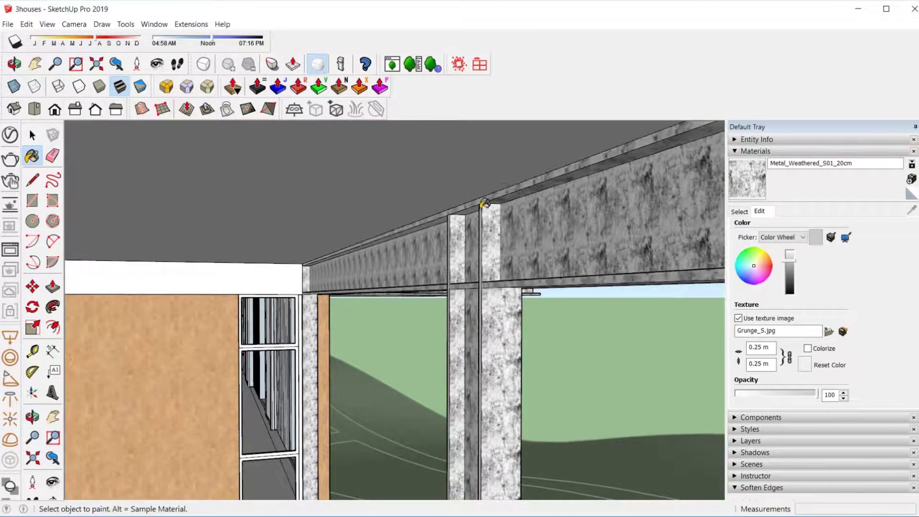
mouse_move(484, 203)
middle_down()
mouse_move(598, 253)
mouse_move(440, 277)
mouse_move(512, 190)
mouse_move(294, 362)
mouse_move(412, 382)
mouse_move(460, 218)
middle_up()
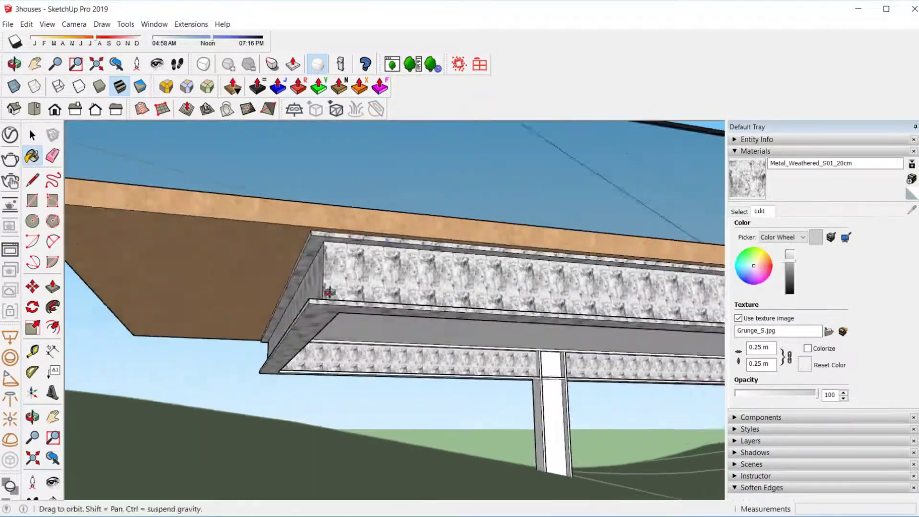
middle_drag(328, 291, 912, 213)
mouse_move(487, 238)
middle_down()
mouse_move(468, 195)
mouse_move(506, 318)
middle_up()
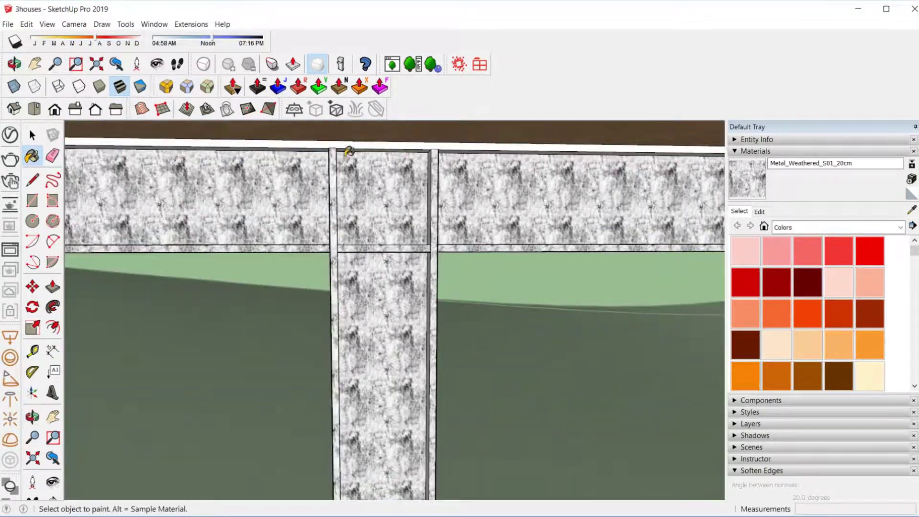
middle_drag(348, 151, 420, 169)
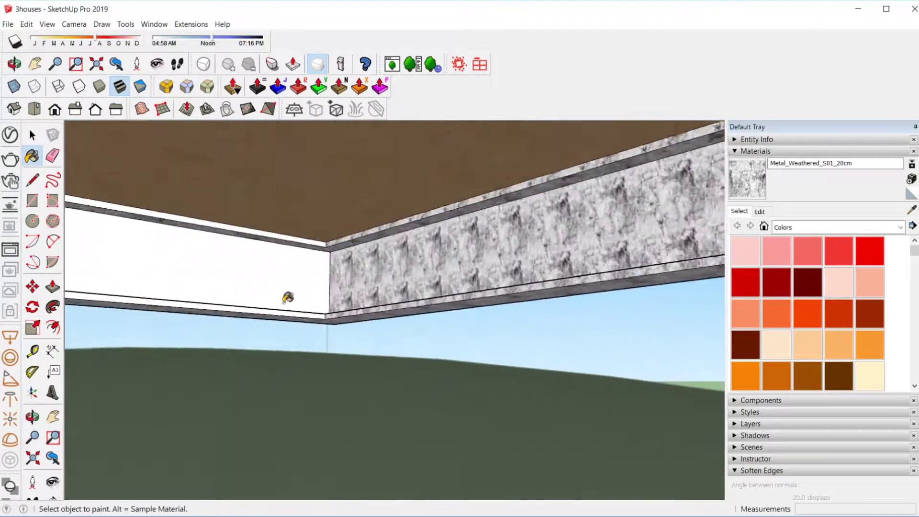
mouse_move(287, 297)
middle_down()
mouse_move(349, 307)
mouse_move(168, 291)
mouse_move(251, 273)
mouse_move(272, 277)
mouse_move(372, 237)
middle_up()
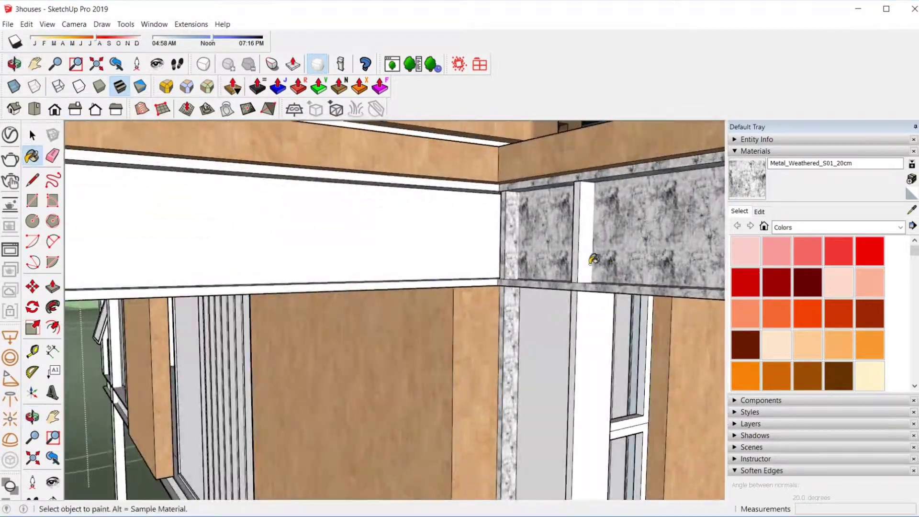
middle_drag(593, 259, 565, 286)
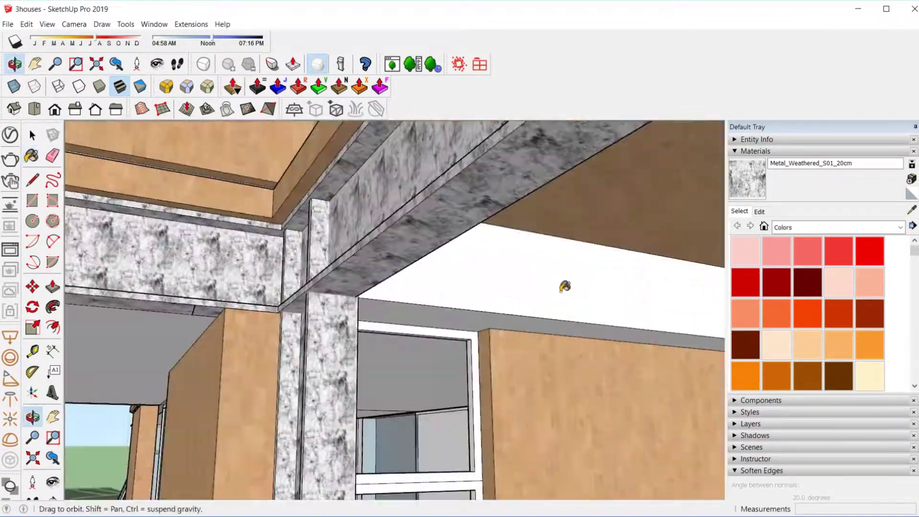
middle_drag(223, 314, 363, 364)
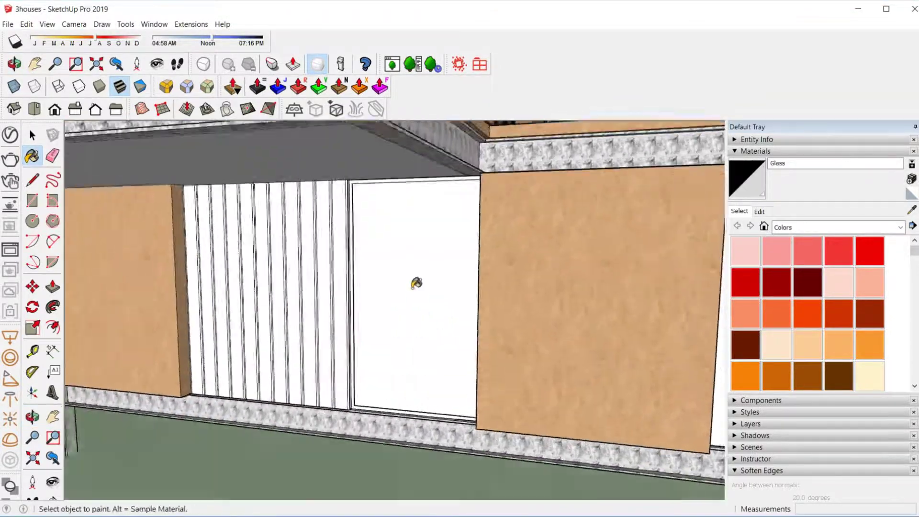
Replace the grey upper deck floor with the Wood_Planks_B01_100cm texture
middle_drag(416, 283, 288, 381)
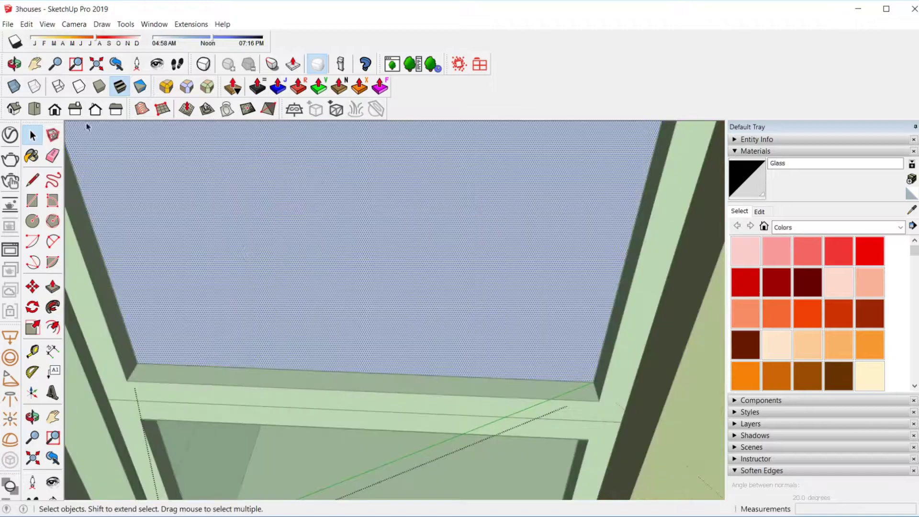
click(32, 156)
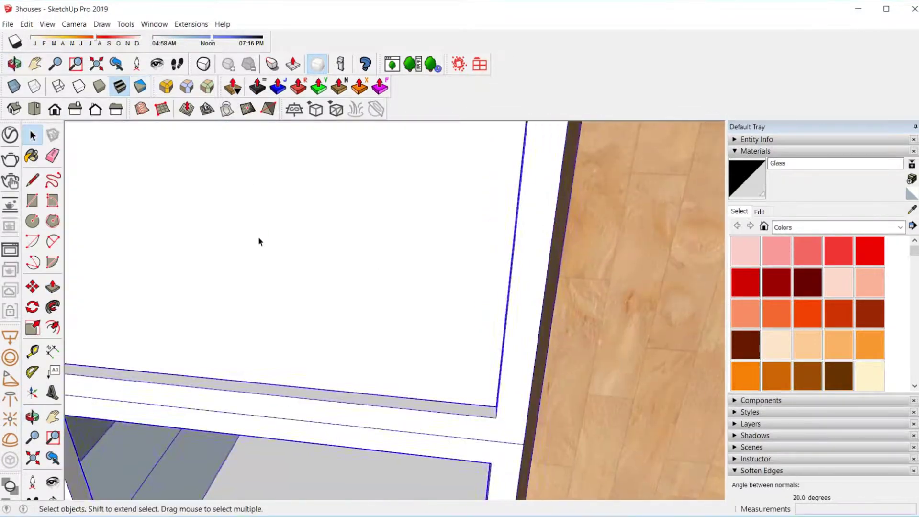
key(ctrl+v)
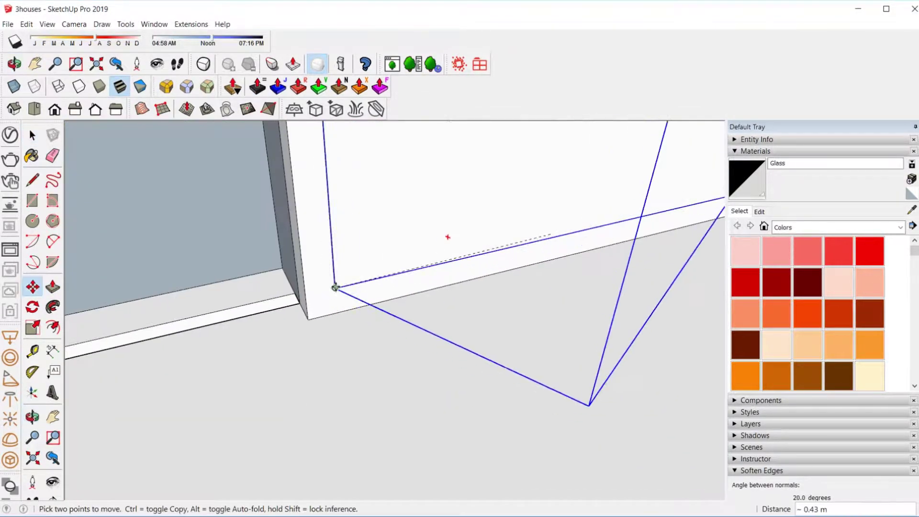
middle_drag(335, 287, 437, 238)
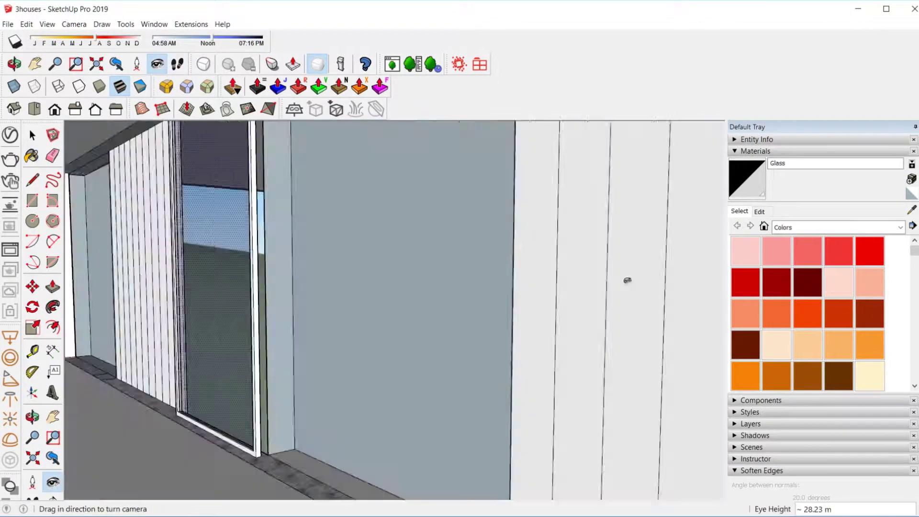
click(32, 136)
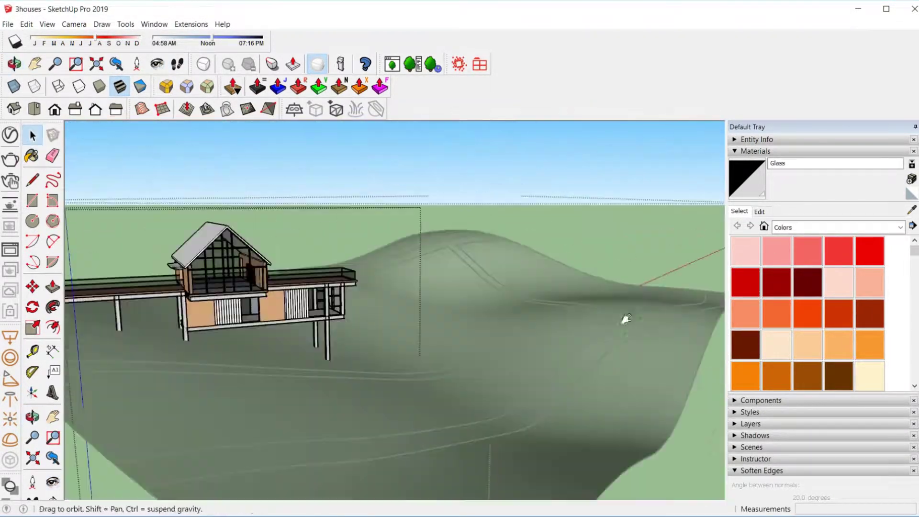
middle_drag(621, 317, 376, 301)
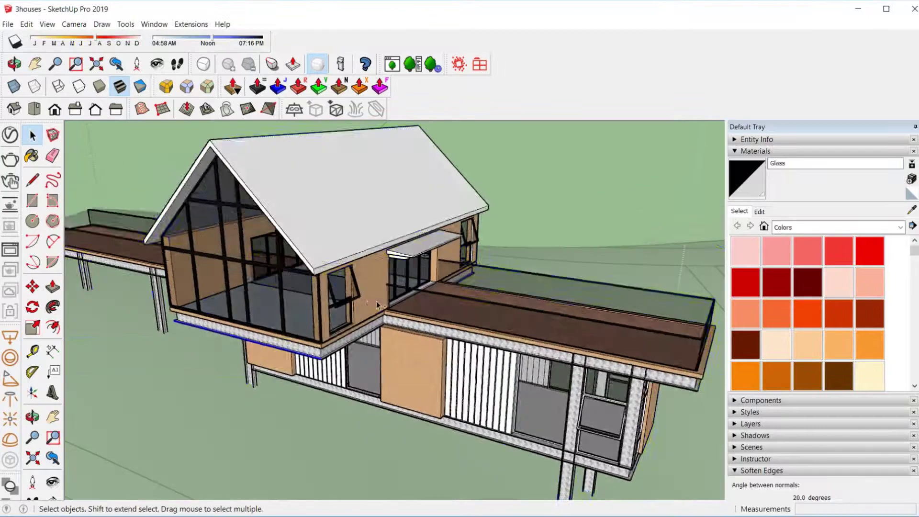
scroll(457, 276, up, 5)
middle_drag(457, 276, 432, 372)
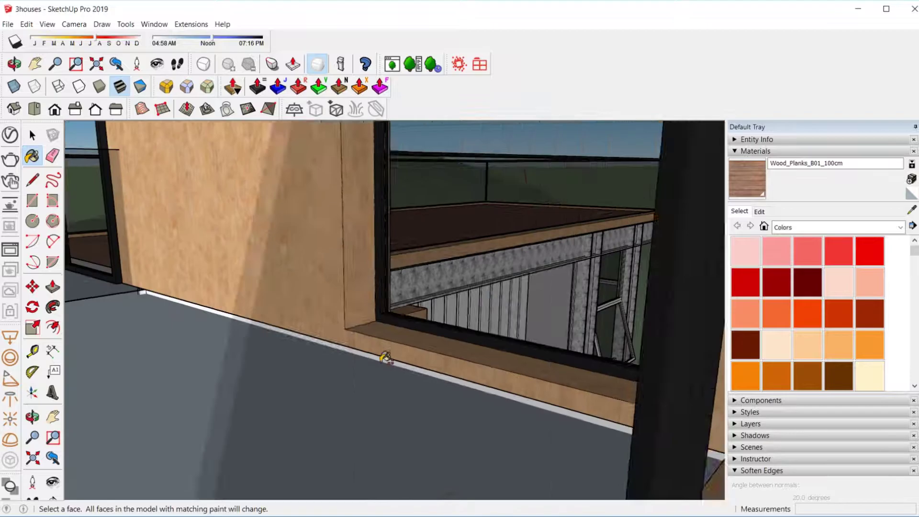
shift+click(384, 362)
middle_drag(297, 373, 599, 419)
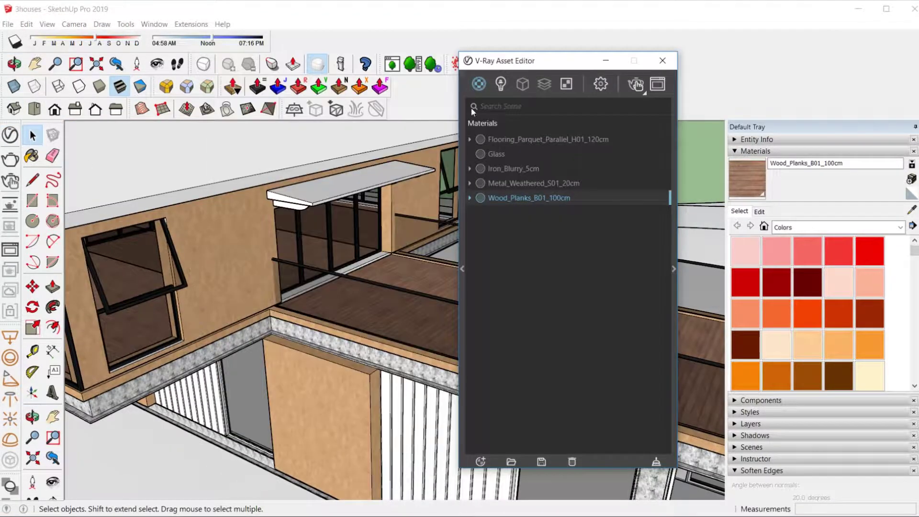
Add Wood_Planks_C01_100cm from Wood & Laminate with a 1.00 m texture size
click(461, 268)
scroll(421, 339, down, 5)
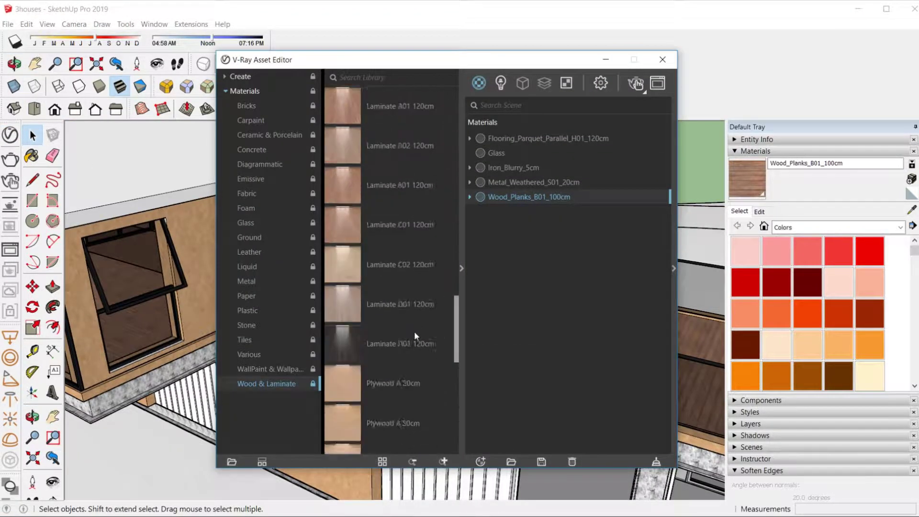
scroll(414, 332, down, 5)
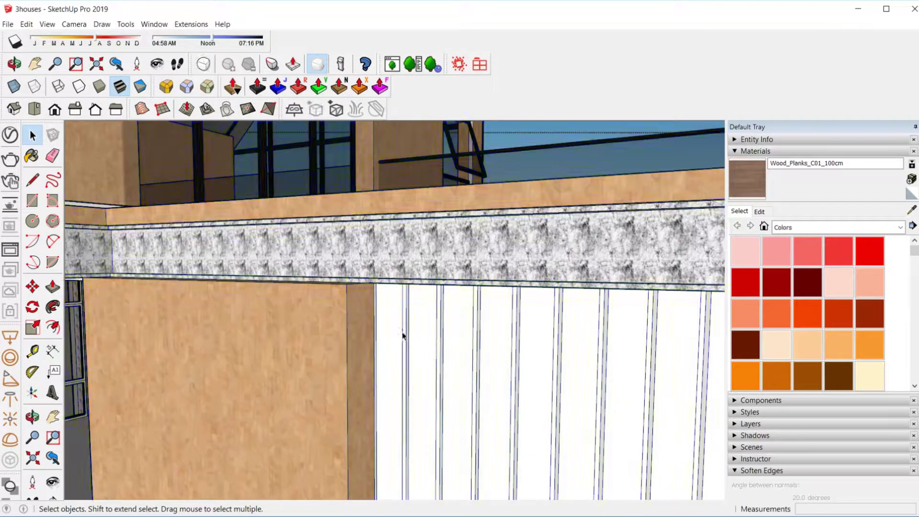
key(b)
click(759, 211)
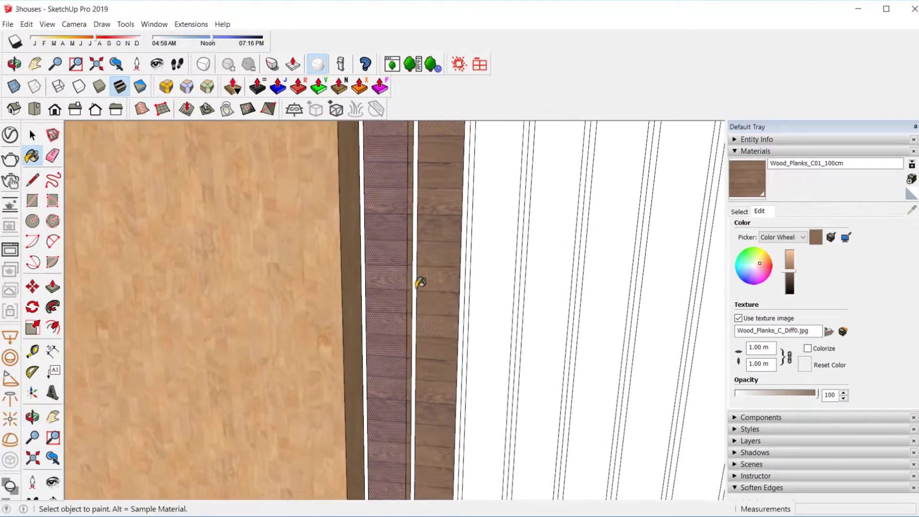
middle_drag(420, 282, 328, 265)
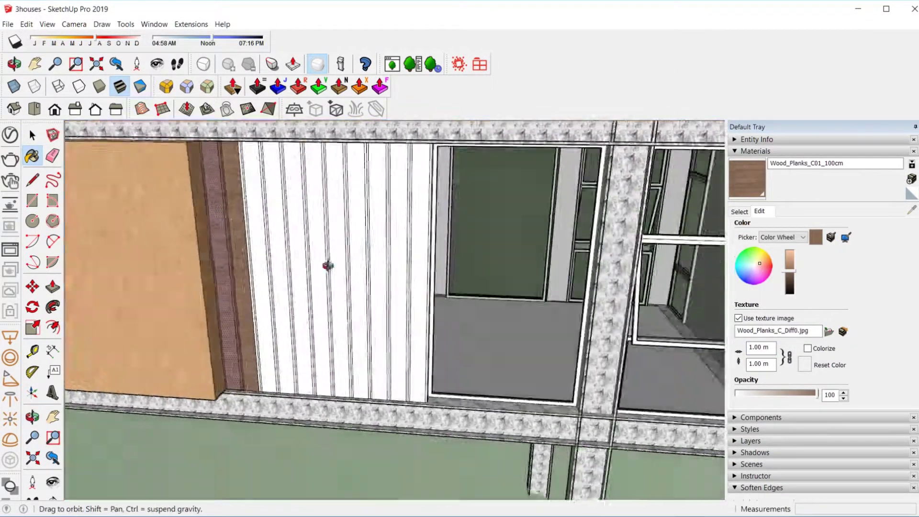
scroll(327, 265, up, 3)
Paint the white slatted wall and the strips between slats with the planks
click(327, 265)
click(492, 287)
scroll(425, 250, up, 3)
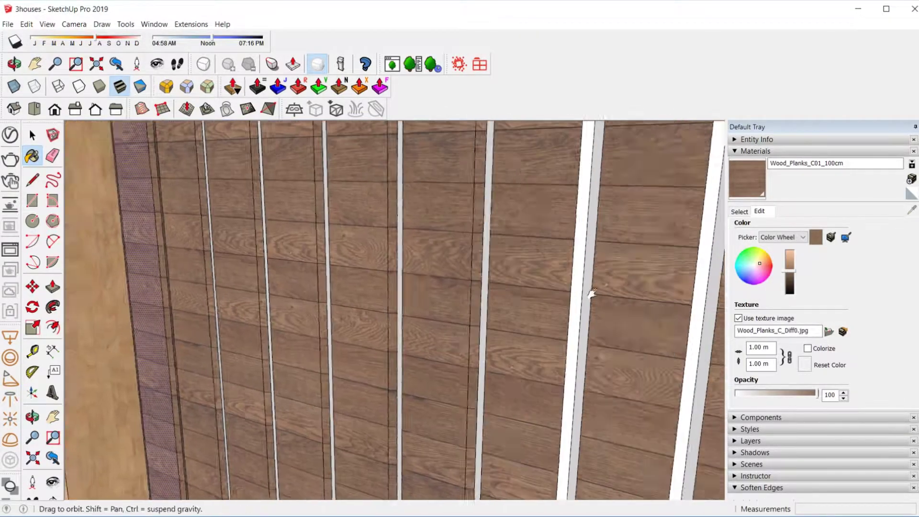
middle_drag(592, 293, 369, 262)
click(369, 262)
mouse_move(225, 338)
middle_down()
mouse_move(162, 349)
mouse_move(331, 277)
middle_up()
scroll(331, 276, down, 3)
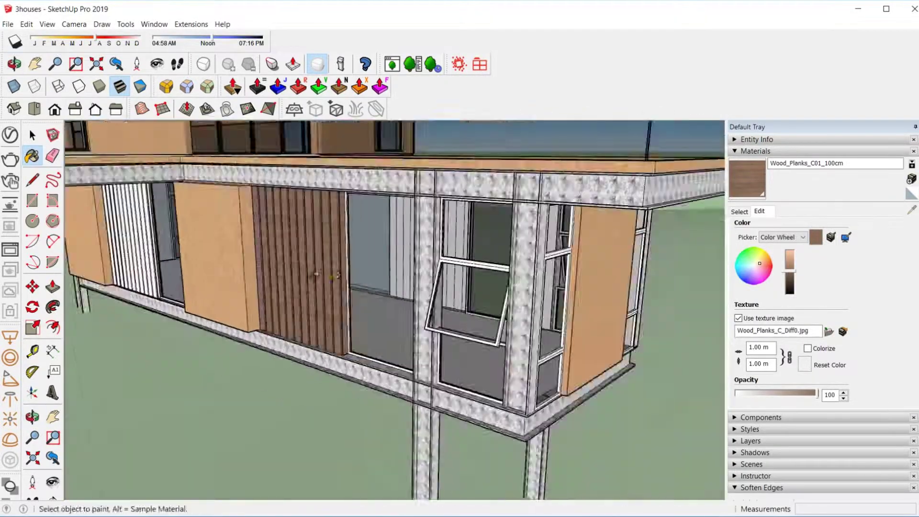
scroll(331, 276, up, 5)
Paint the next slatted wall panel beside the door with the planks
middle_drag(355, 338, 667, 235)
key(space)
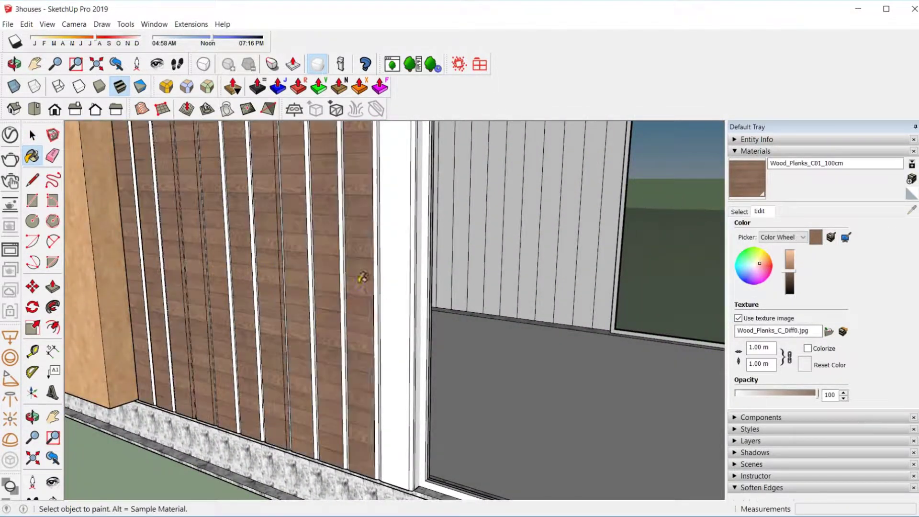
mouse_move(362, 278)
shift+middle_down()
mouse_move(420, 308)
mouse_move(242, 297)
shift+middle_up()
shift+click(363, 286)
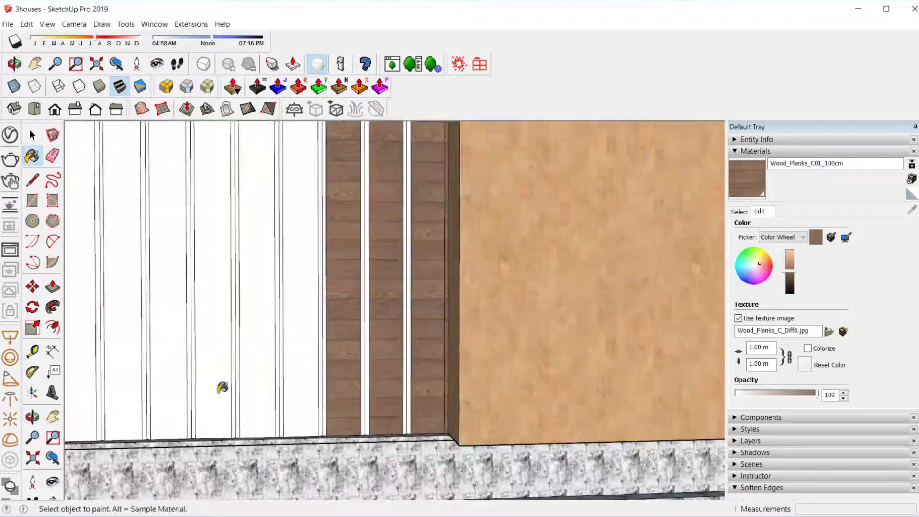
middle_drag(222, 386, 412, 359)
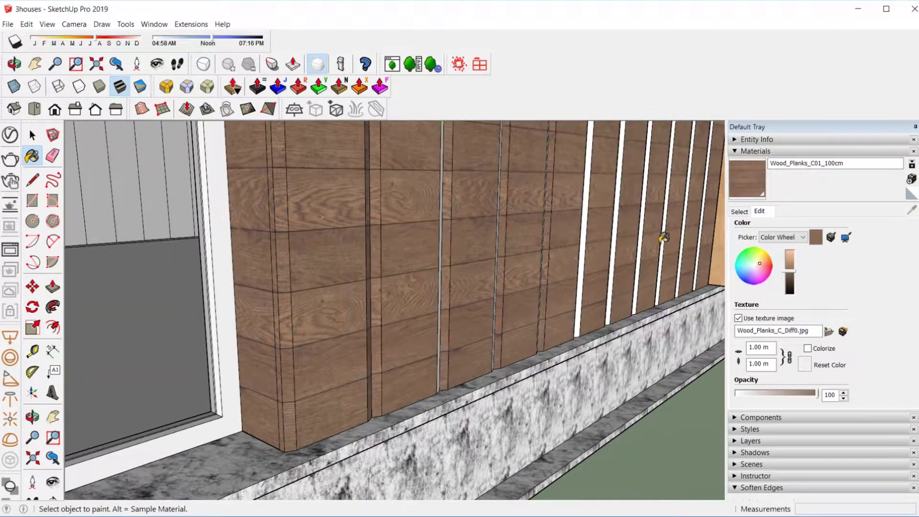
mouse_move(663, 237)
middle_down()
mouse_move(340, 293)
mouse_move(432, 298)
middle_up()
mouse_move(617, 312)
middle_down()
mouse_move(417, 305)
mouse_move(691, 349)
mouse_move(330, 287)
mouse_move(407, 335)
mouse_move(434, 322)
mouse_move(236, 289)
mouse_move(326, 230)
mouse_move(605, 260)
mouse_move(396, 292)
mouse_move(630, 272)
mouse_move(448, 340)
middle_up()
Add RoofTiles_A02_100cm from the V-Ray Various material library
key(space)
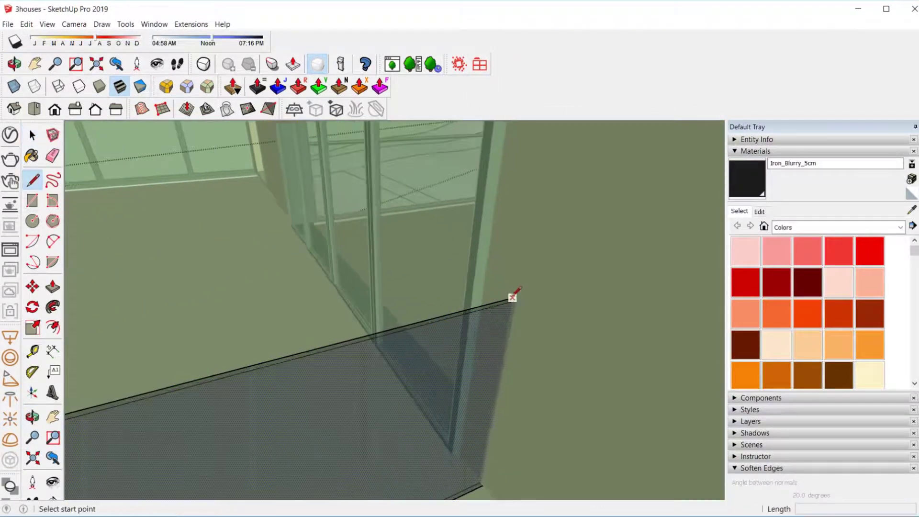
mouse_move(512, 297)
middle_down()
mouse_move(231, 394)
mouse_move(323, 273)
middle_up()
mouse_move(420, 284)
middle_down()
mouse_move(541, 307)
mouse_move(454, 268)
mouse_move(371, 194)
mouse_move(412, 143)
middle_up()
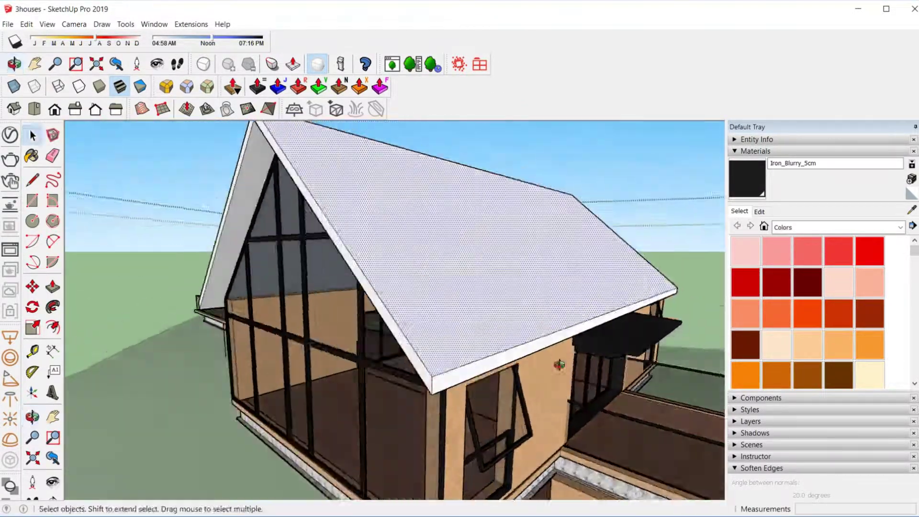
click(433, 63)
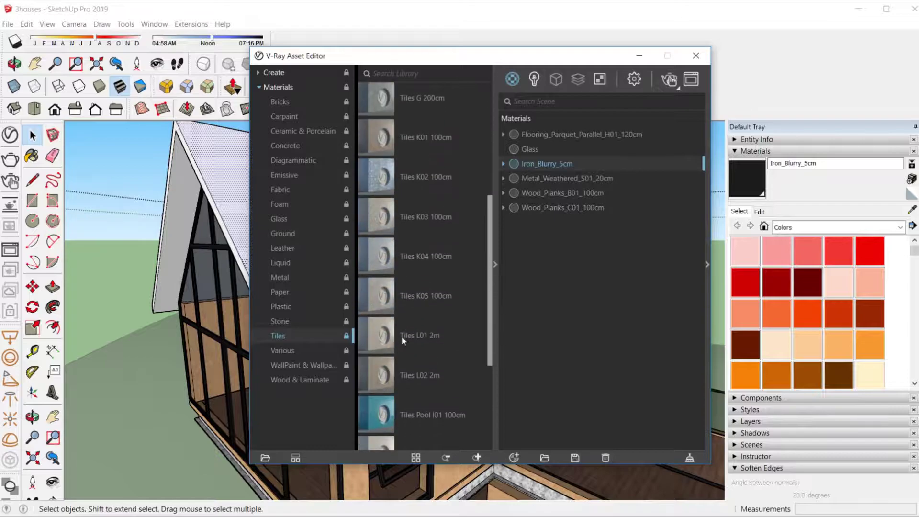
scroll(401, 336, down, 3)
scroll(416, 338, down, 3)
scroll(445, 337, down, 3)
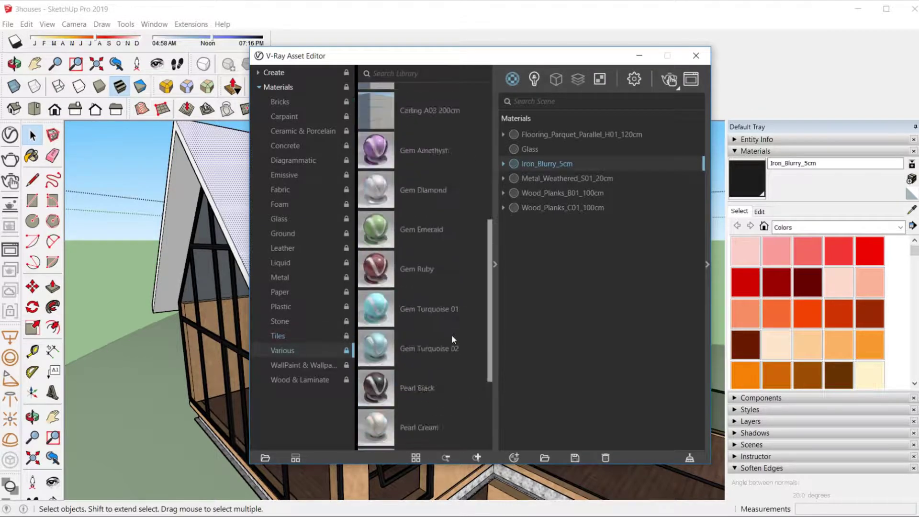
click(696, 55)
Paint the roof with RoofTiles_A02_100cm and run an interactive test render
mouse_move(431, 287)
middle_down()
mouse_move(406, 343)
mouse_move(396, 328)
mouse_move(415, 194)
middle_up()
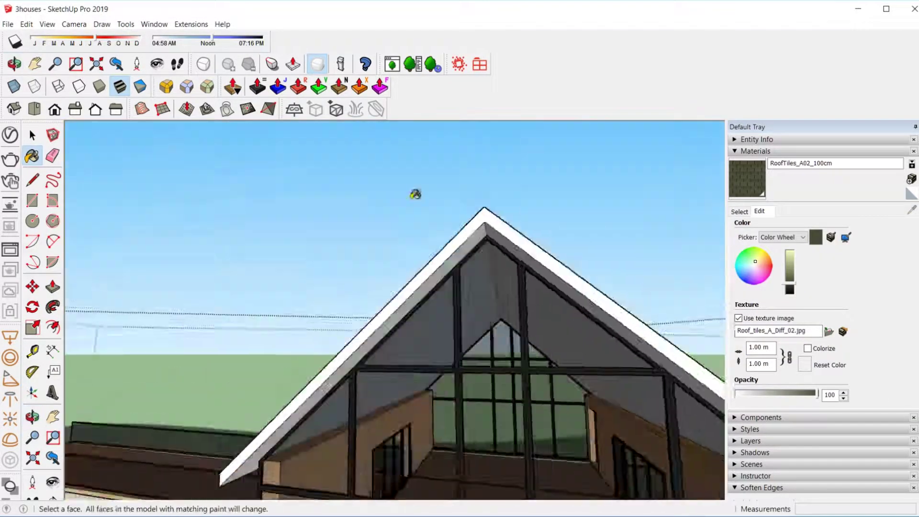
key(space)
click(392, 64)
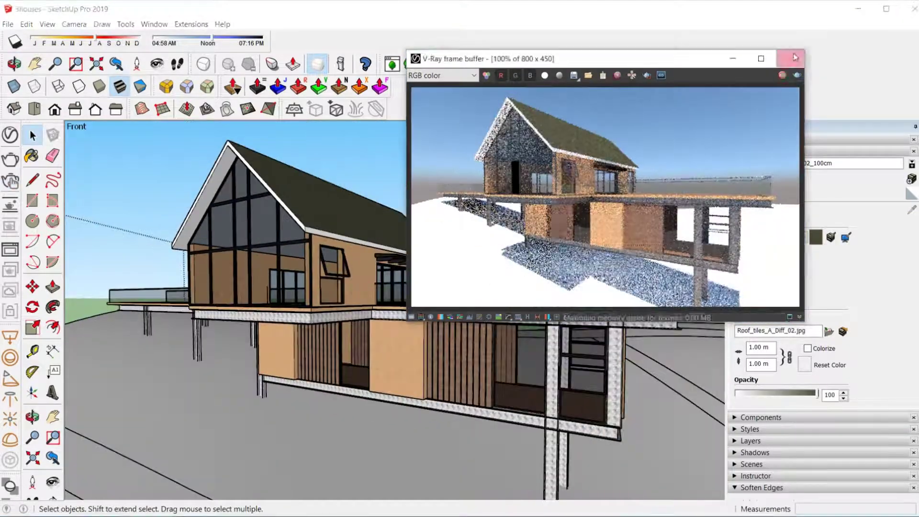
click(794, 58)
Move the selected house onto its plot on the terrain
mouse_move(430, 287)
middle_down()
mouse_move(478, 263)
mouse_move(570, 299)
middle_up()
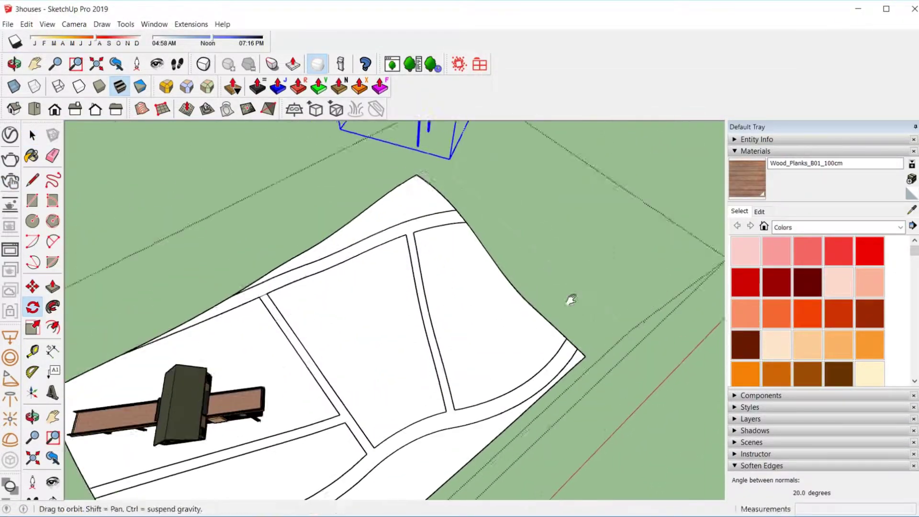
scroll(572, 295, down, 2)
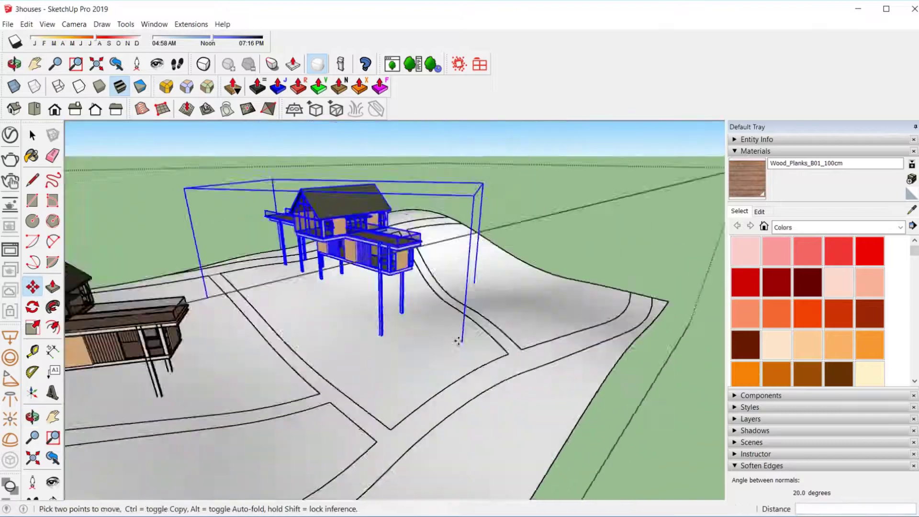
middle_drag(572, 217, 250, 276)
mouse_move(490, 266)
middle_down()
mouse_move(409, 166)
mouse_move(453, 290)
middle_up()
key(space)
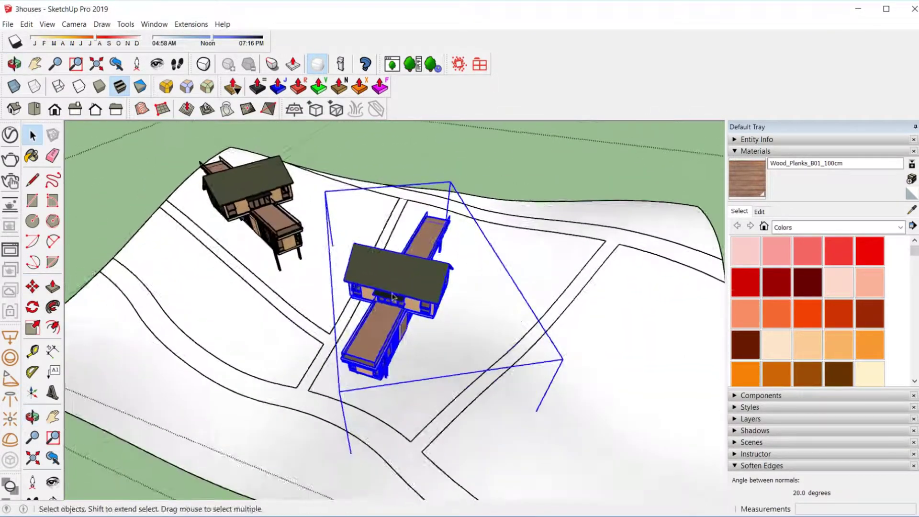
Rotate the house to line up with its plot and settle it on the hillside
click(33, 307)
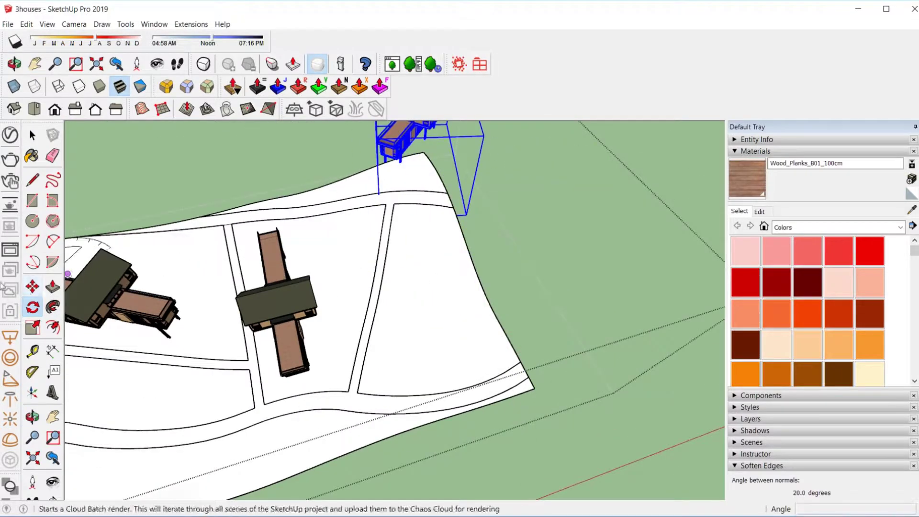
middle_drag(611, 224, 611, 320)
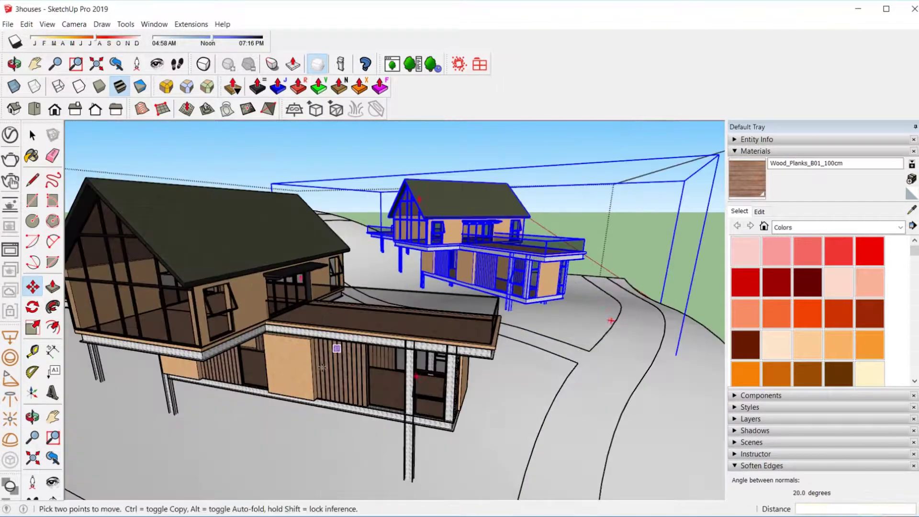
middle_drag(283, 346, 190, 234)
key(space)
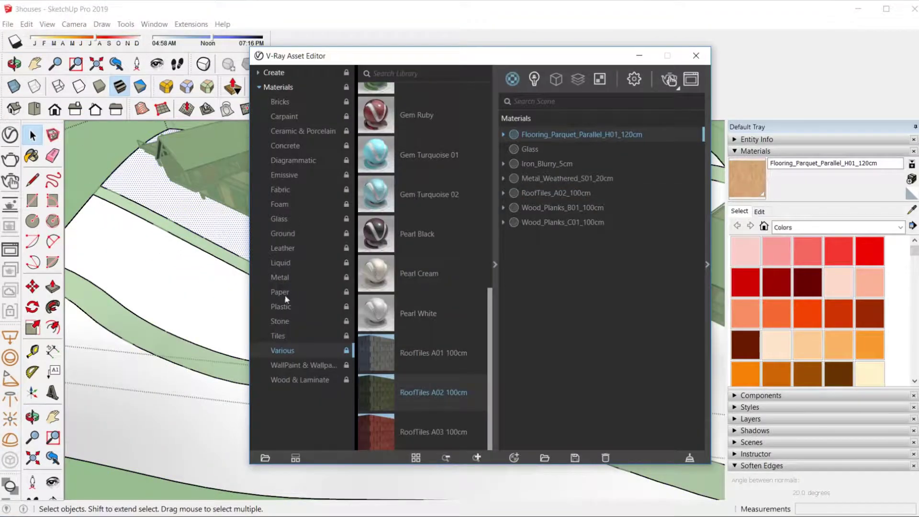
Cover the terrain with the Grass_A_200cm material
click(684, 62)
key(b)
click(289, 268)
middle_drag(566, 170, 444, 413)
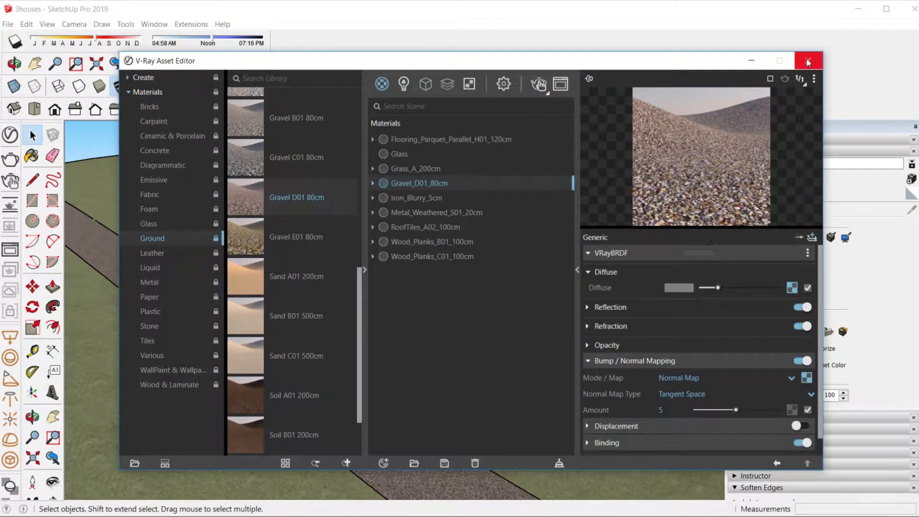
Surface the path faces with Gravel_D01_80cm and view the houses from ground level
click(808, 62)
right_click(486, 301)
right_click(447, 330)
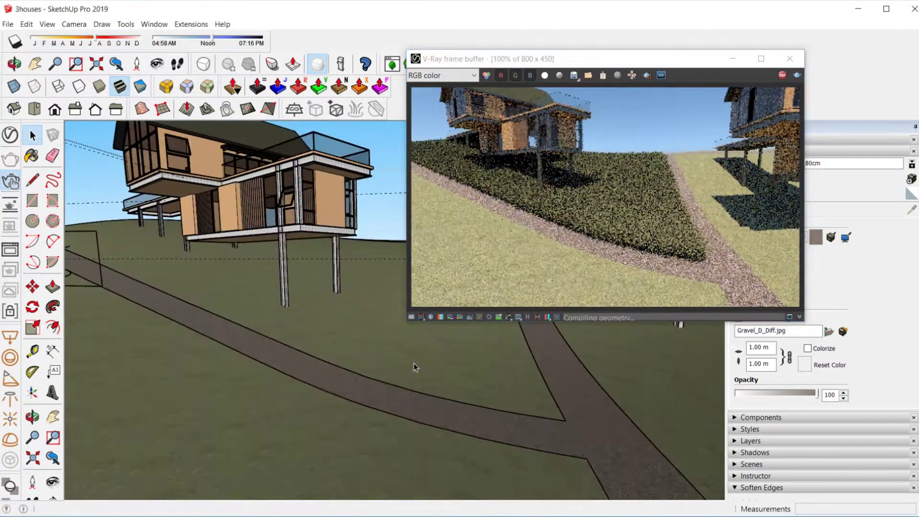
mouse_move(413, 363)
middle_down()
mouse_move(539, 406)
mouse_move(356, 356)
middle_up()
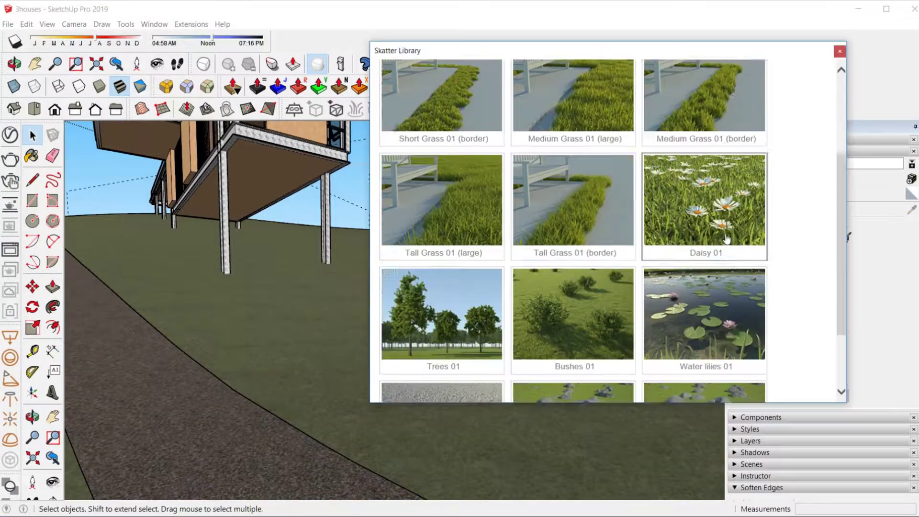
scroll(592, 332, down, 2)
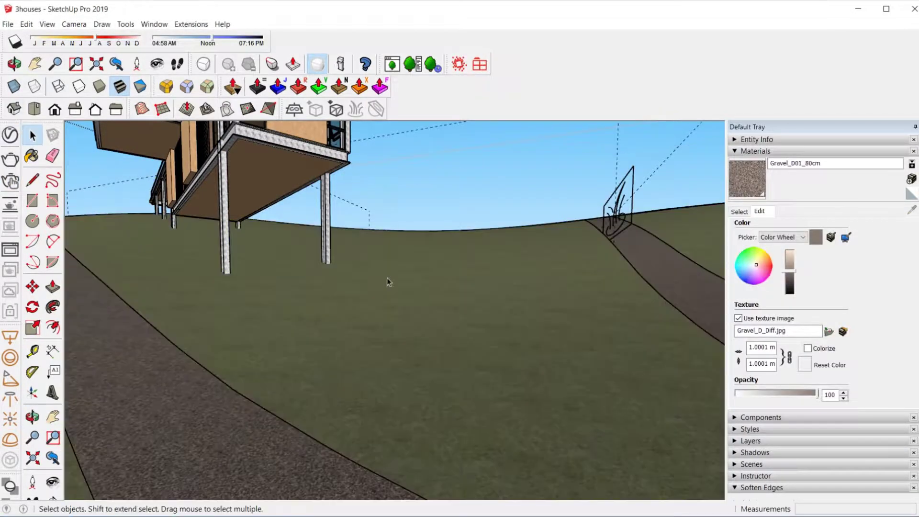
Scatter Skatter rocks on the grassy ground host with a 300 scale multiplier
click(415, 278)
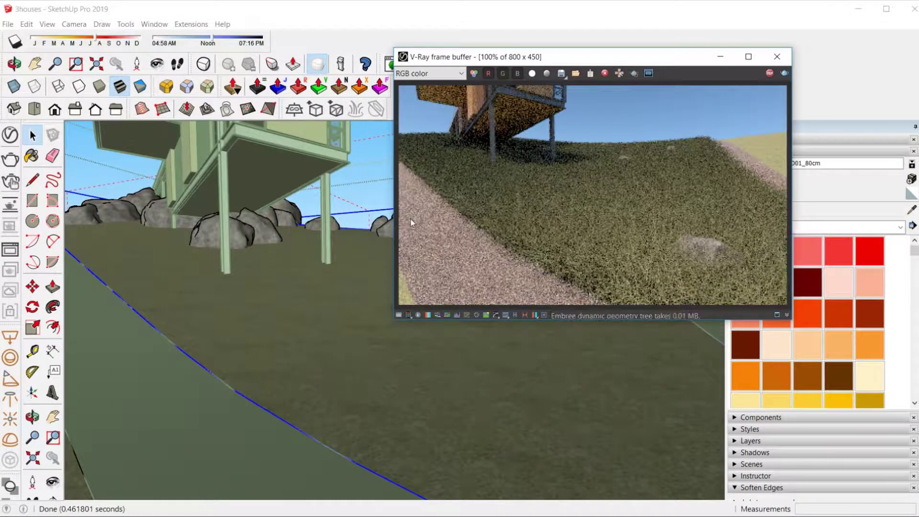
mouse_move(410, 219)
middle_down()
mouse_move(418, 328)
mouse_move(304, 279)
middle_up()
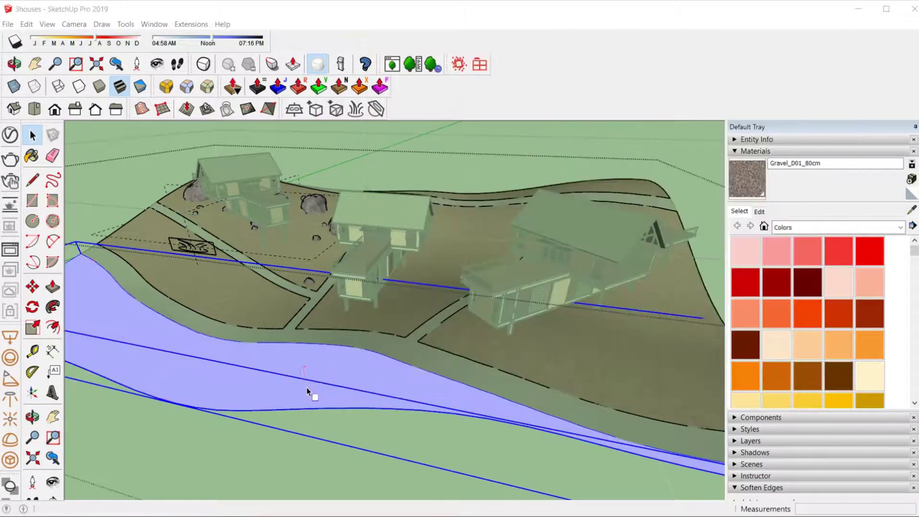
Give the V-Ray Fur grass length 50 and thickness 0.12 and preview the render
click(721, 63)
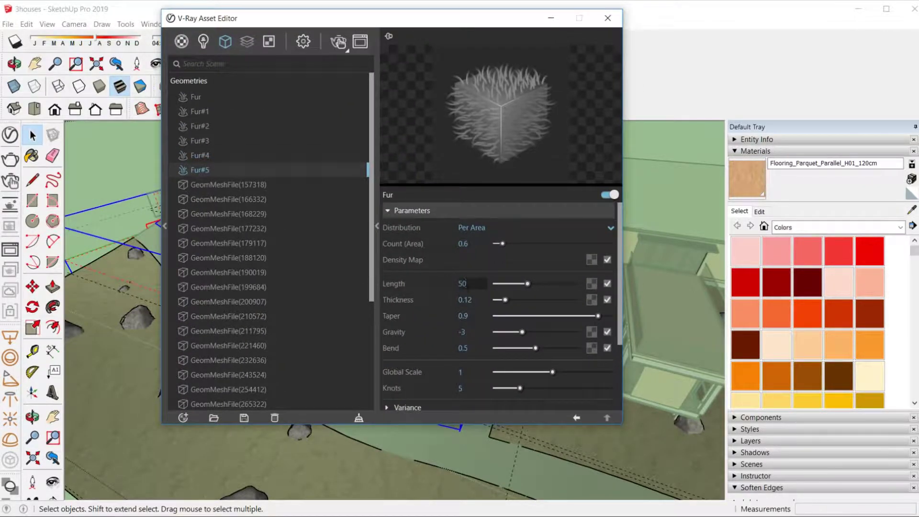
click(612, 18)
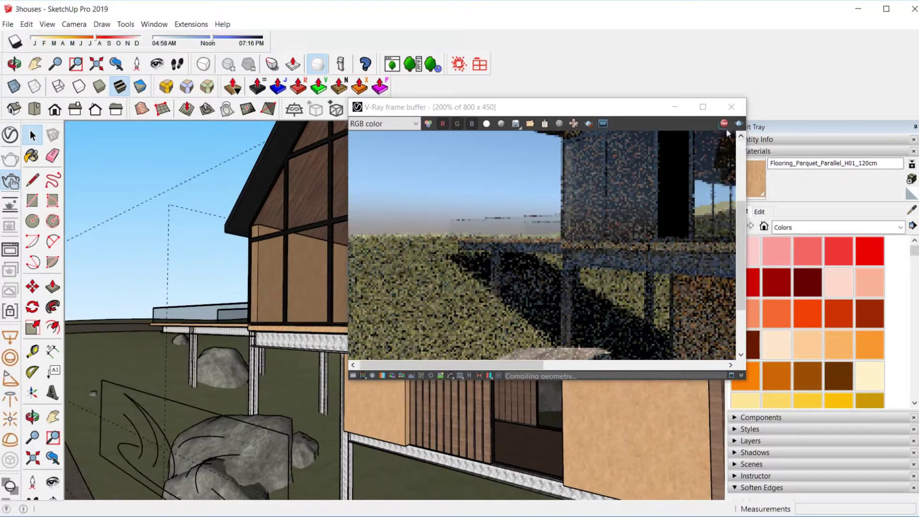
click(191, 144)
Check face orientation in monochrome and flip the reversed house wall face
click(142, 92)
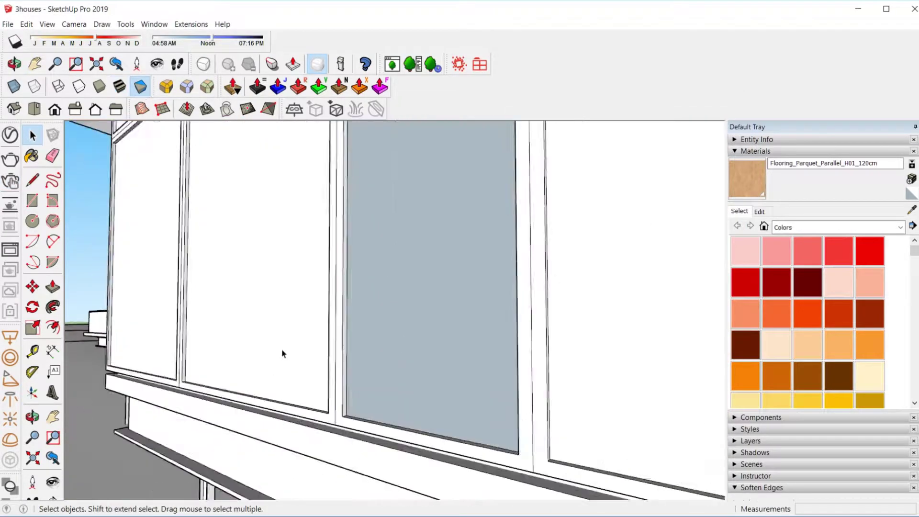
middle_drag(281, 352, 242, 291)
click(242, 292)
right_click(252, 273)
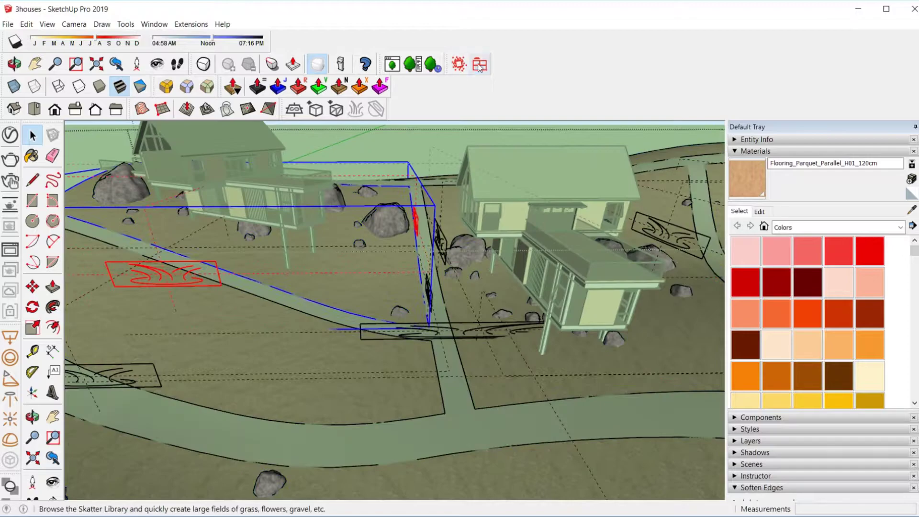
Scatter the Bushes and Trees 01 Skatter presets across the hillside
click(479, 63)
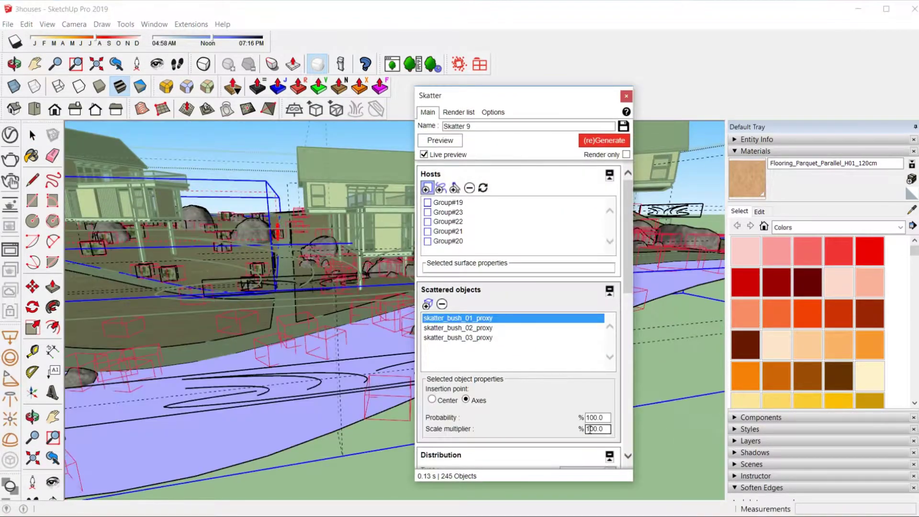
click(593, 337)
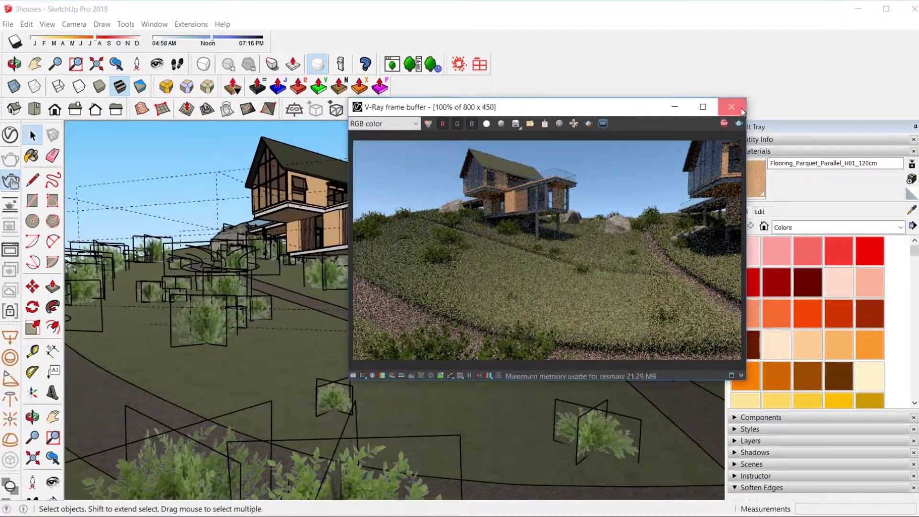
click(741, 110)
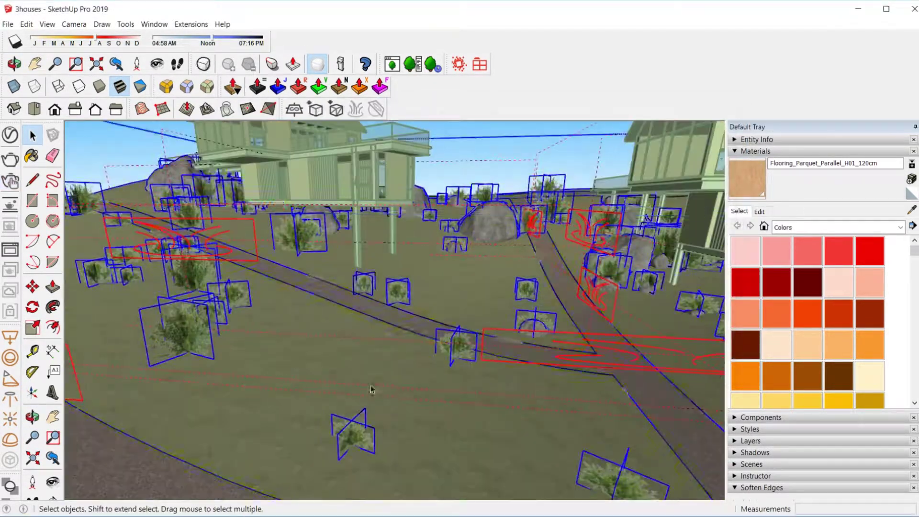
click(444, 266)
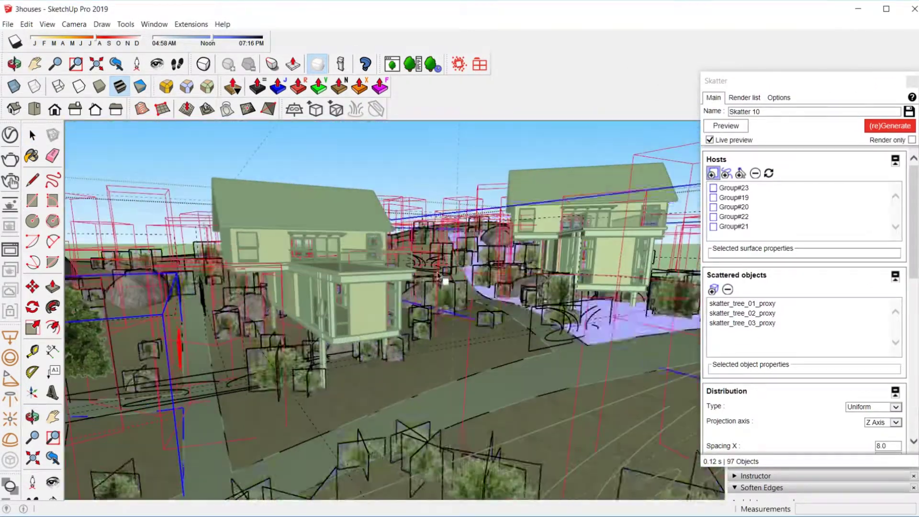
click(741, 303)
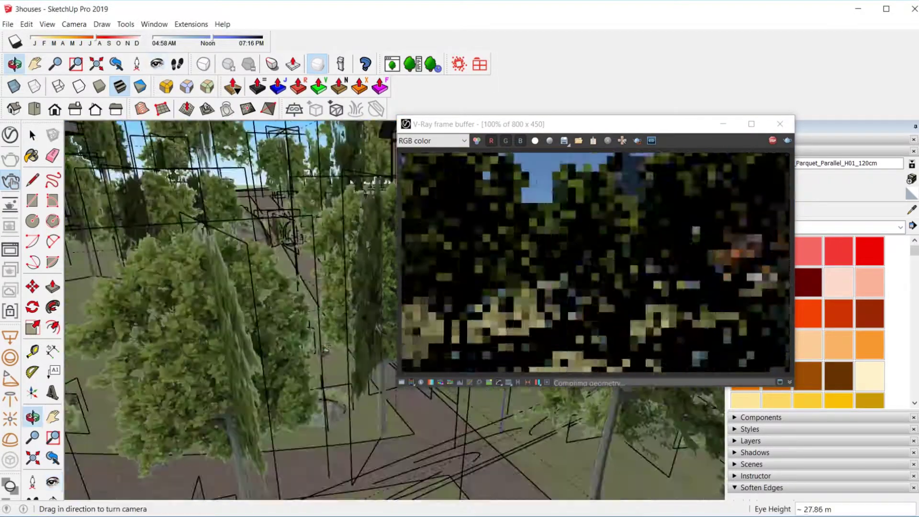
middle_drag(304, 254, 306, 297)
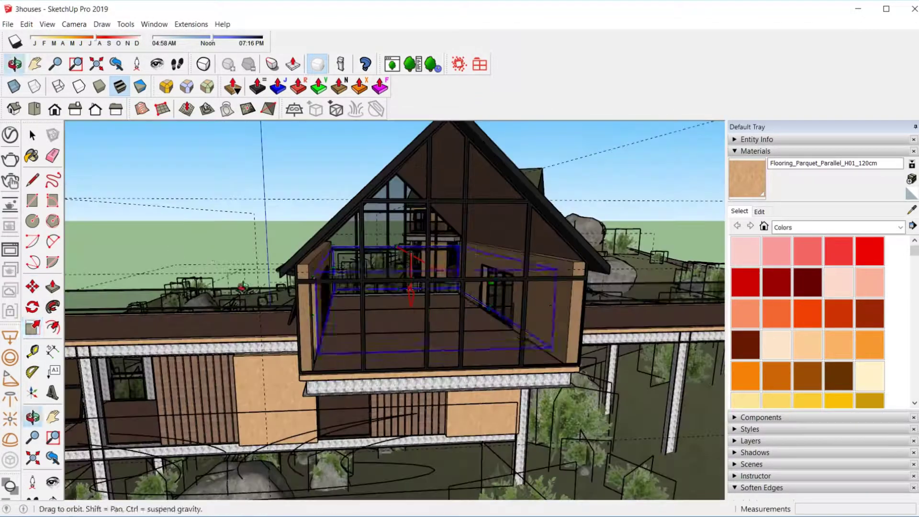
Tint the rectangle light warm peach, close the Asset Editor, and set the shadow date to midsummer
key(m)
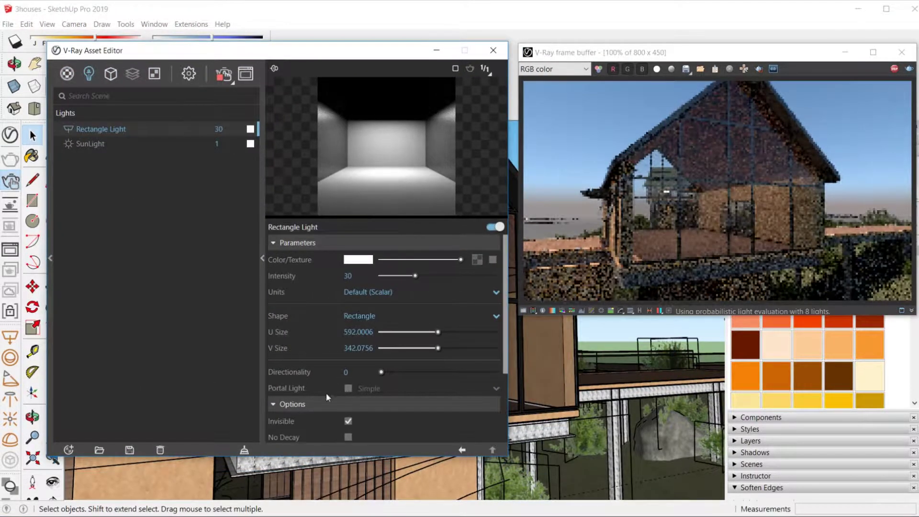
click(358, 259)
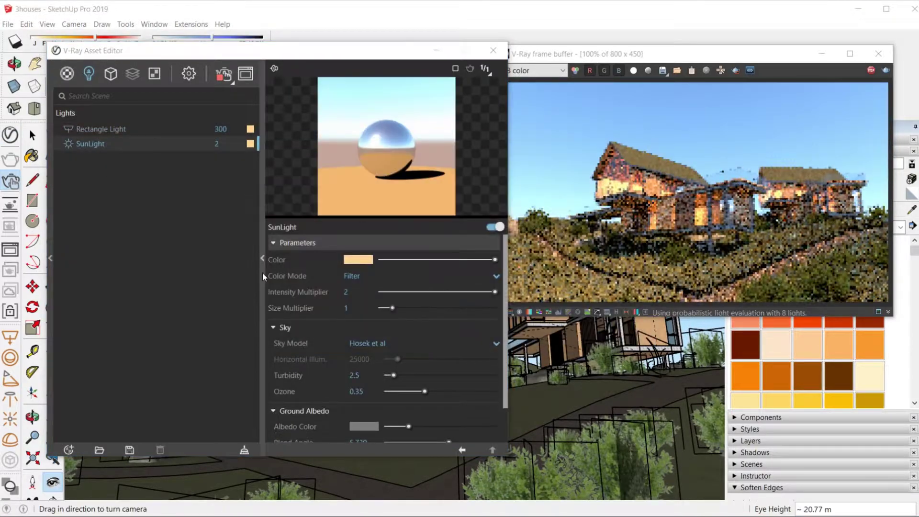
click(188, 74)
click(485, 52)
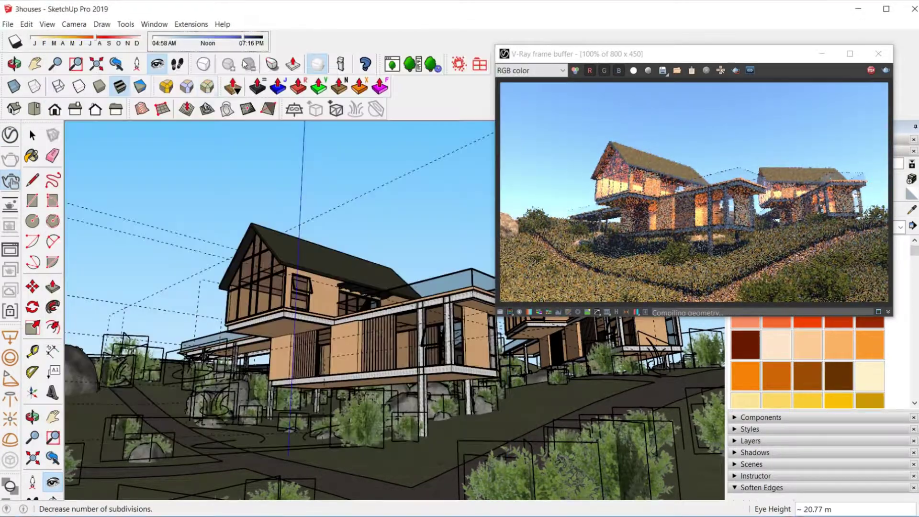
drag(429, 329, 594, 383)
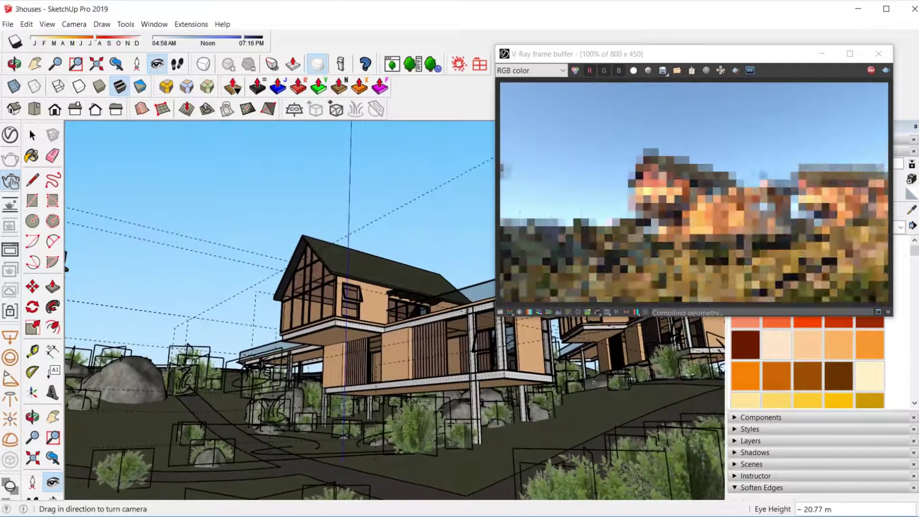
drag(129, 44, 94, 41)
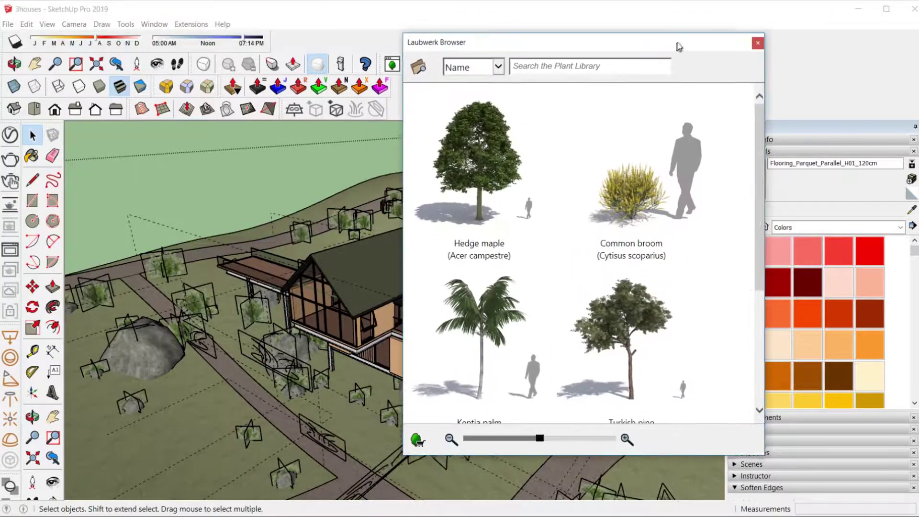
Place a Laubwerk Turkish pine with its season variant chosen in Plant Attributes
scroll(579, 240, down, 3)
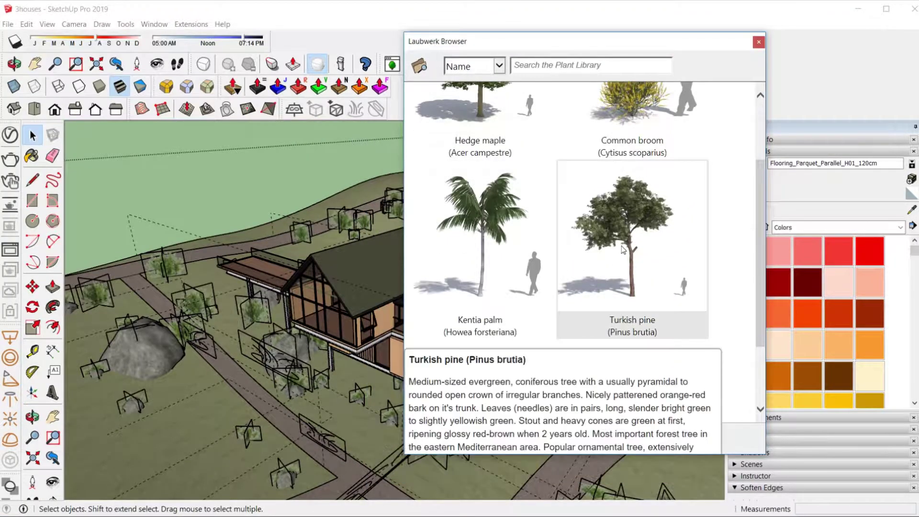
click(615, 226)
click(407, 70)
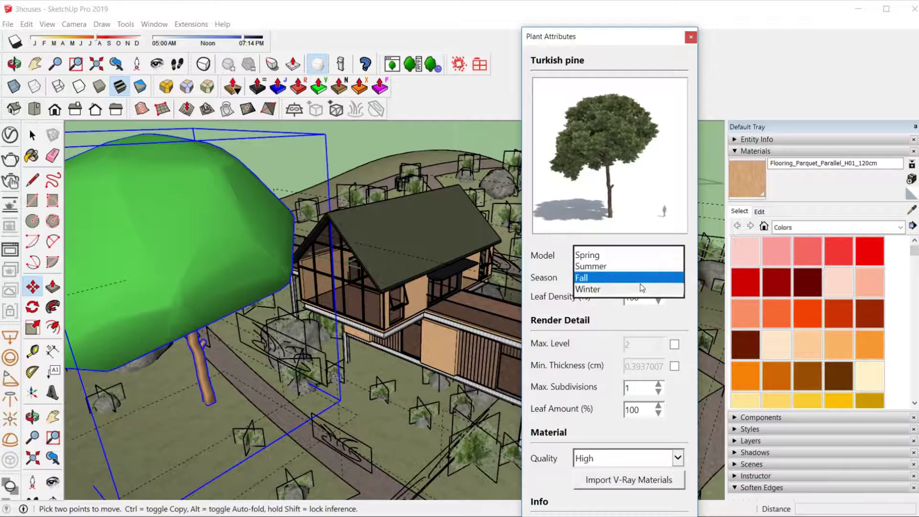
click(690, 37)
mouse_move(239, 306)
middle_down()
mouse_move(251, 349)
mouse_move(636, 268)
middle_up()
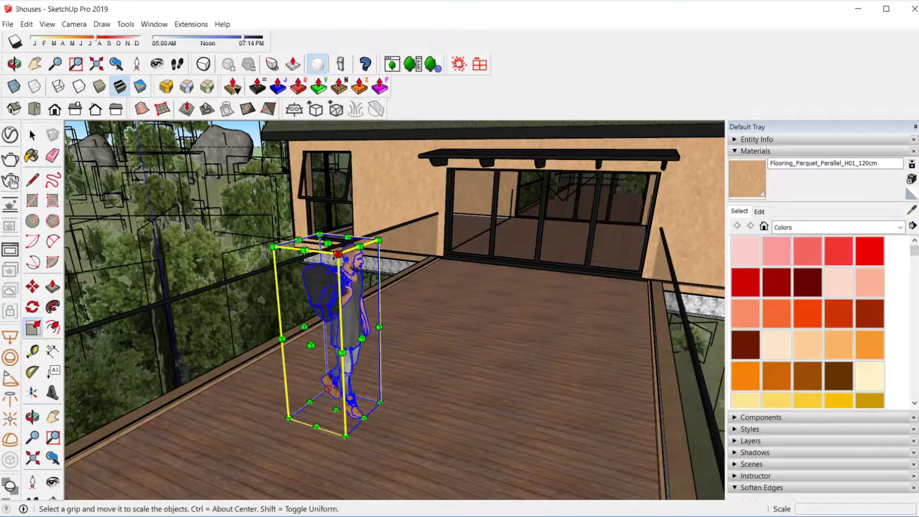
Move the standing figure across the deck and rotate it to face another way
middle_drag(378, 434, 246, 328)
click(246, 328)
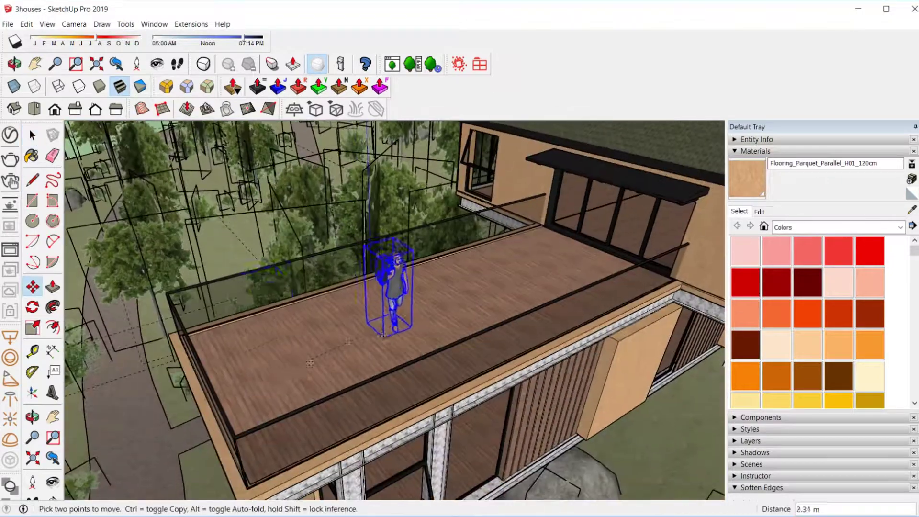
key(q)
click(241, 395)
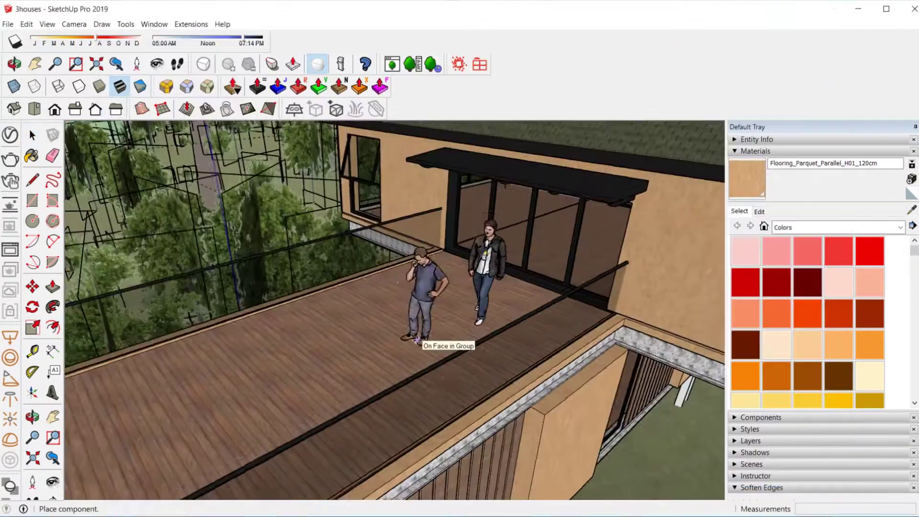
middle_drag(417, 341, 479, 408)
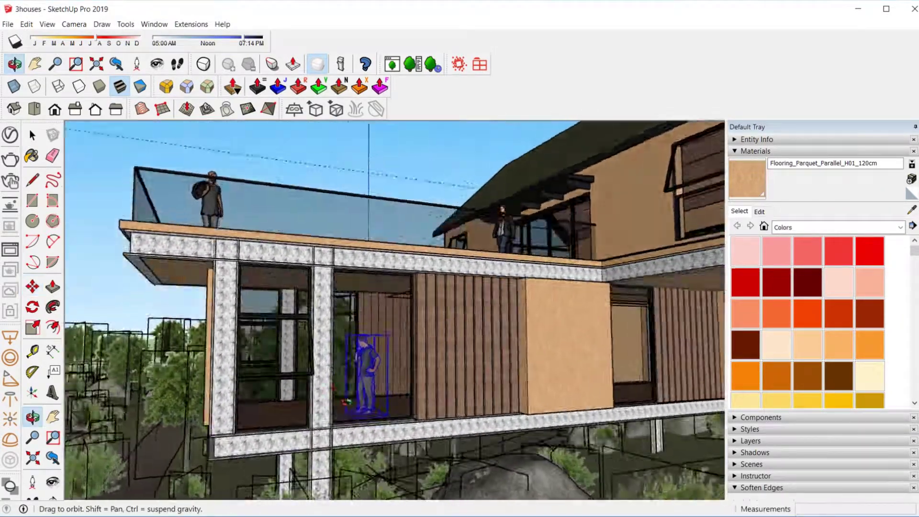
Add a 3D Warehouse man on the deck, scale and rotate him, and switch to the ground-level scene
click(154, 24)
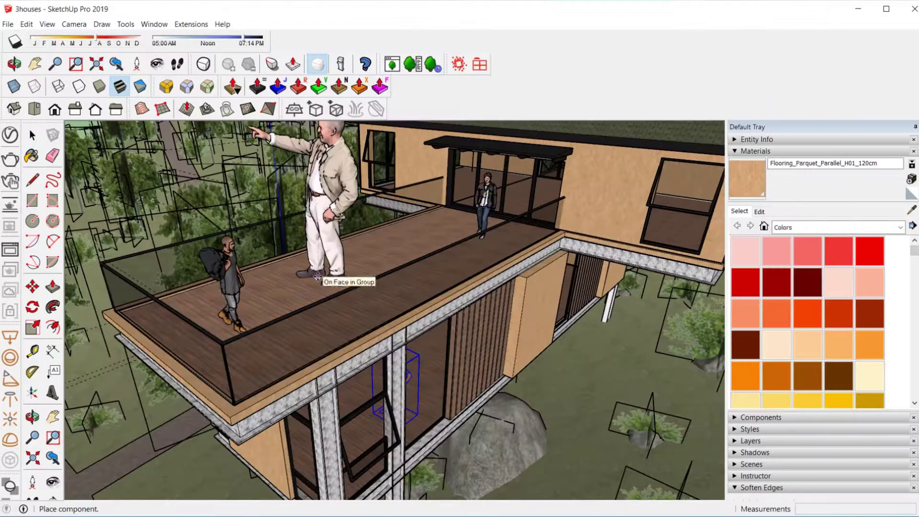
click(328, 306)
key(s)
scroll(311, 288, up, 3)
key(q)
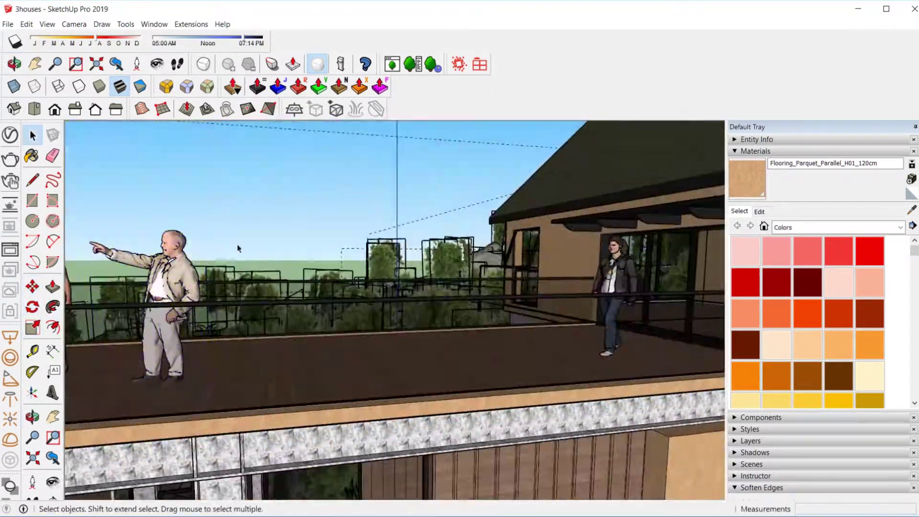
click(53, 480)
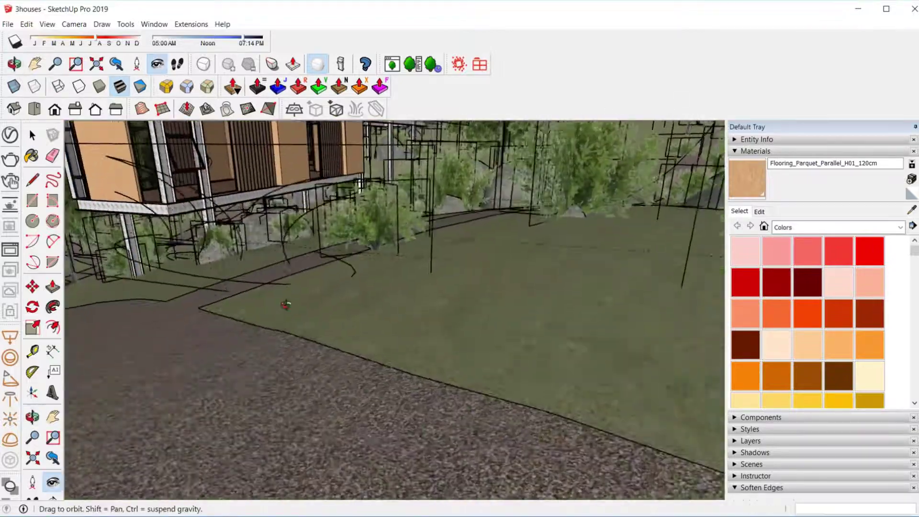
middle_drag(287, 308, 193, 219)
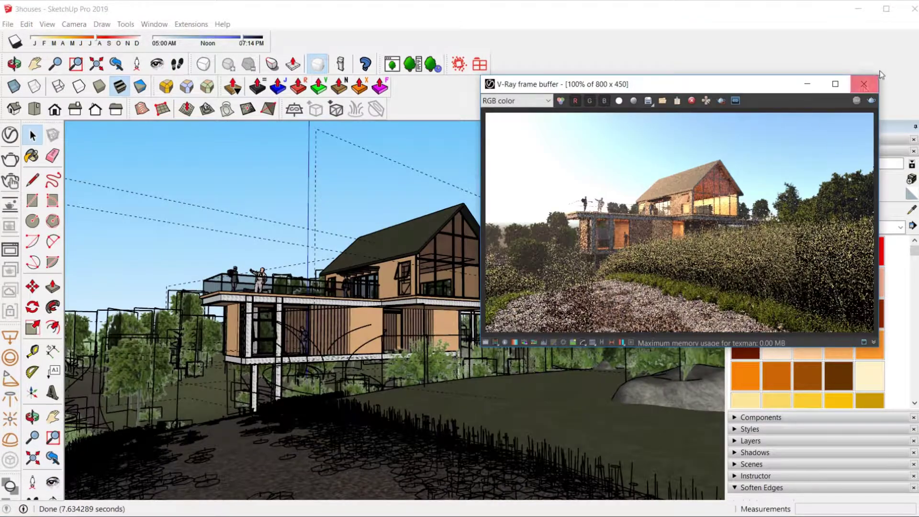
Collapse Render Output, expand Advanced Camera Parameters in V-Ray settings, then start an interactive render
click(863, 83)
click(435, 75)
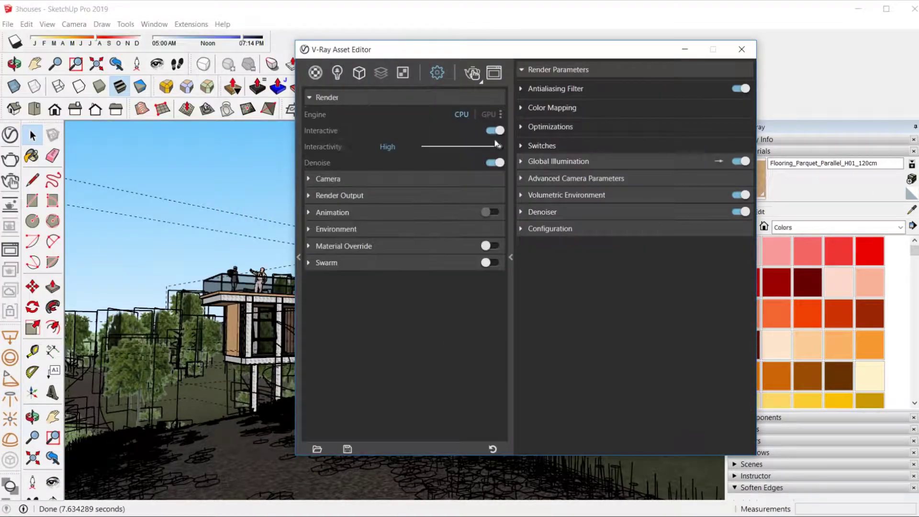
click(345, 196)
click(570, 198)
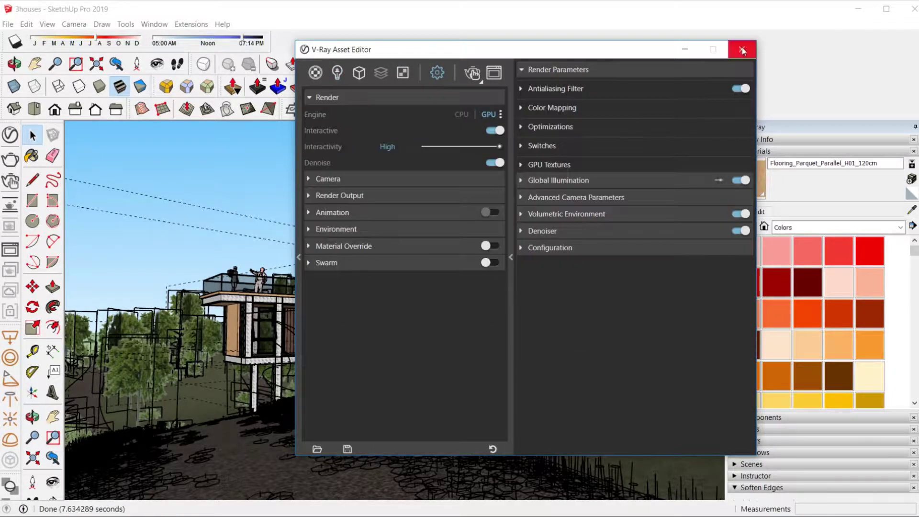
click(741, 49)
click(317, 64)
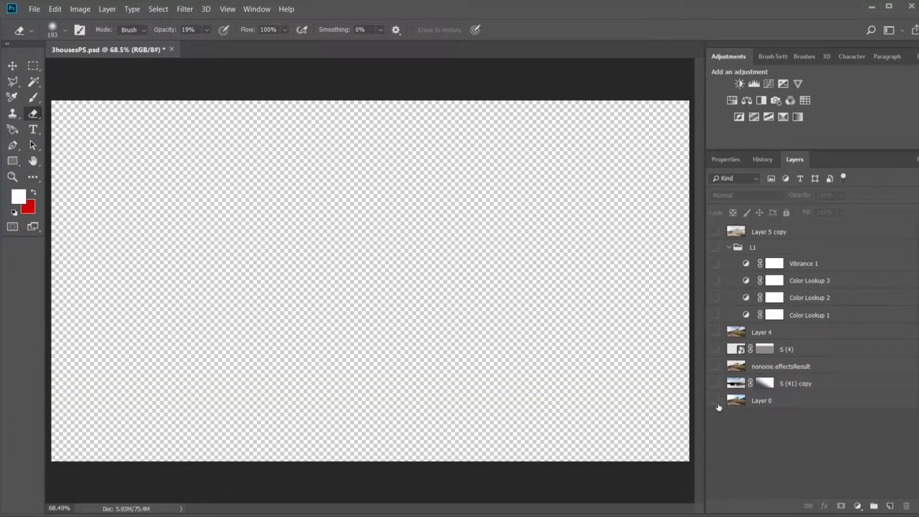
Show Layer 0, S (41) copy, S (4), Layer 4, Color Lookup 1-3 and Layer 5 copy
click(715, 400)
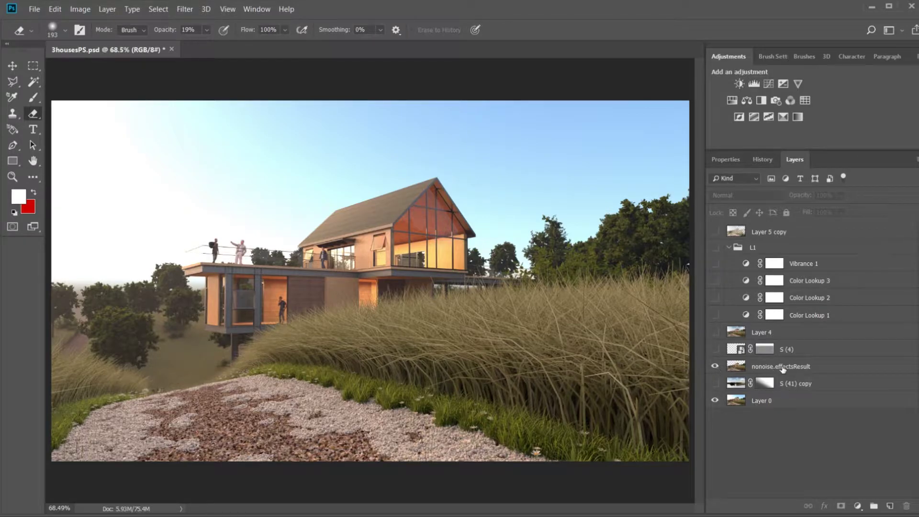
click(716, 383)
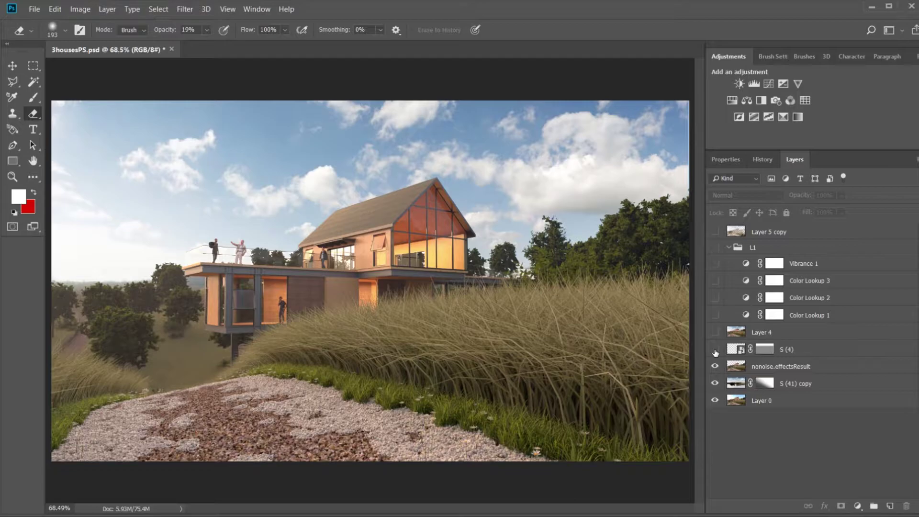
click(714, 350)
click(714, 332)
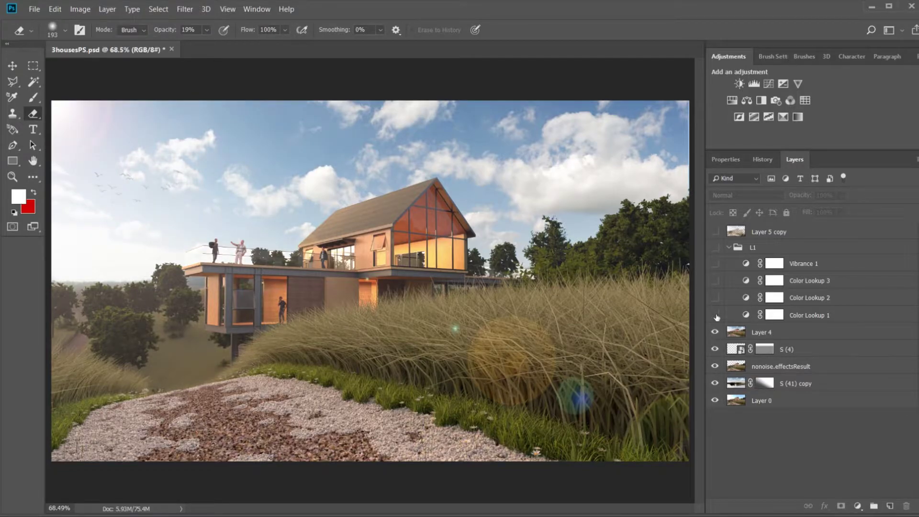
click(714, 316)
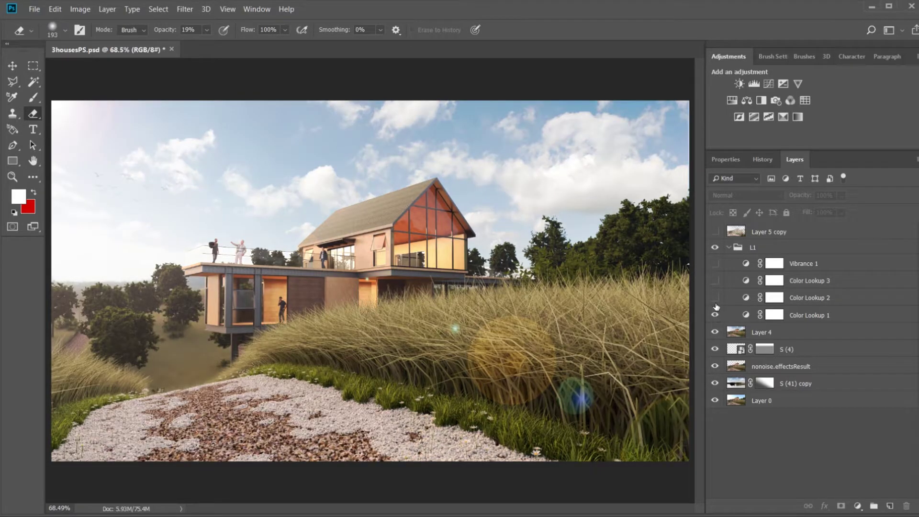
click(715, 297)
click(715, 281)
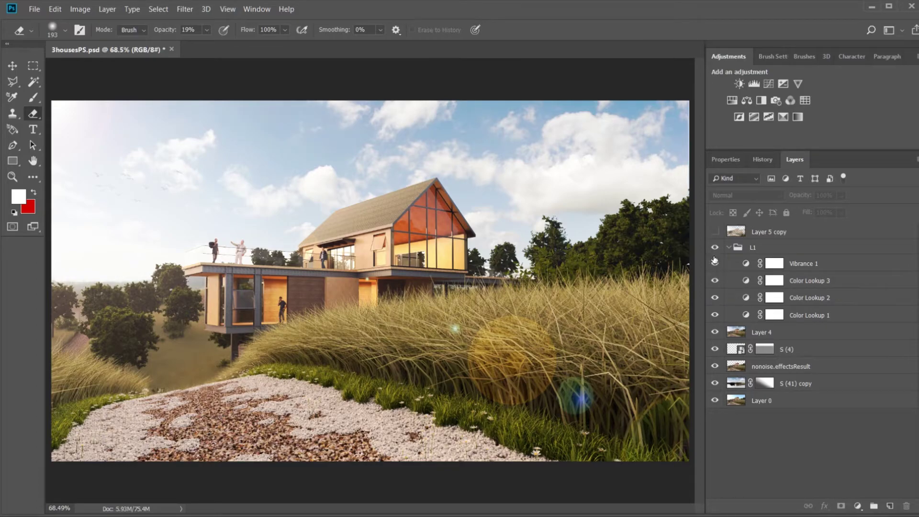
click(714, 231)
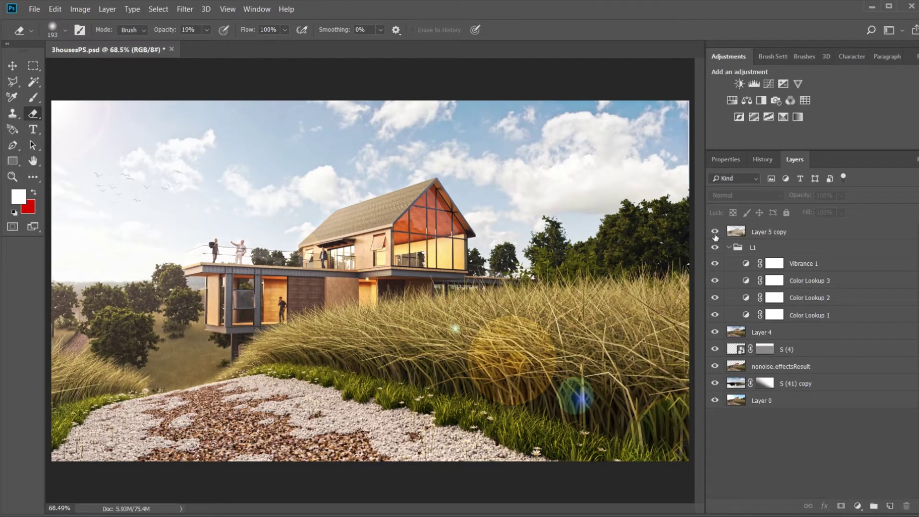